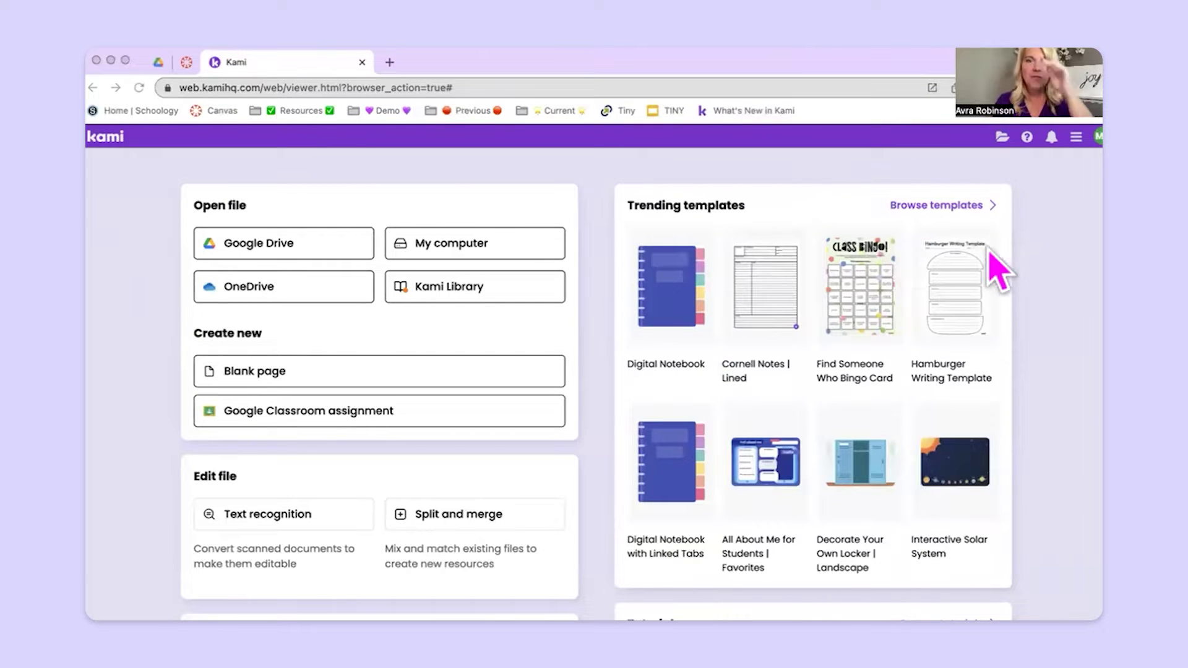
Open the Split & Merge tool from the Kami dashboard.
click(591, 256)
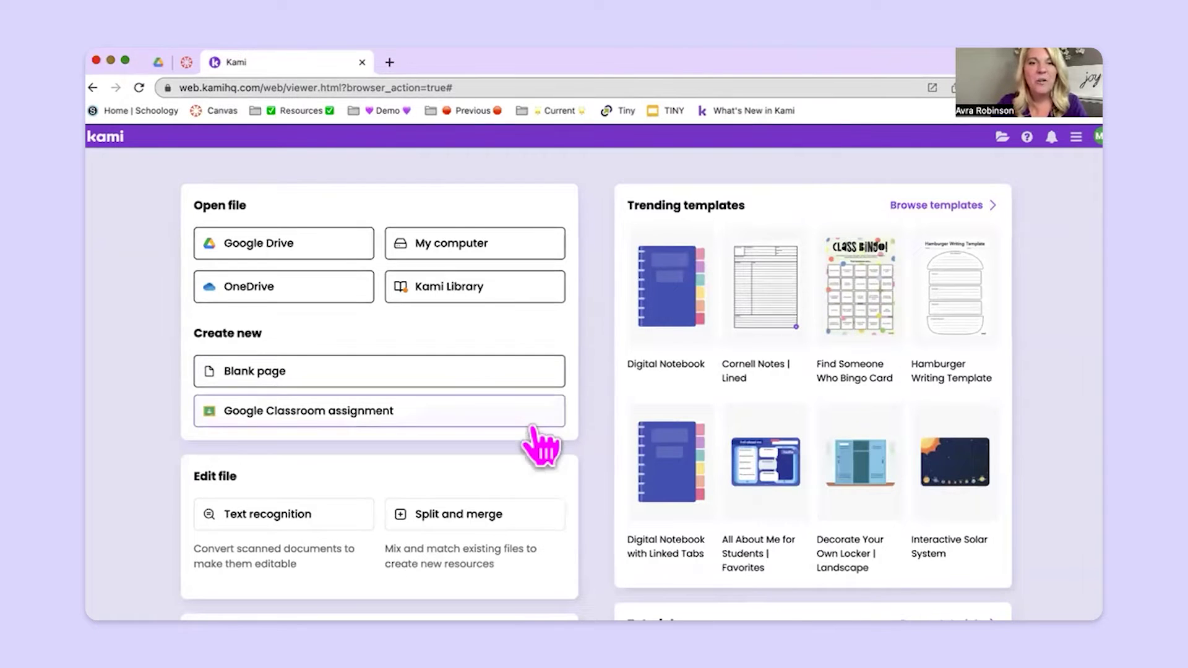
scroll(544, 438, down, 3)
scroll(544, 443, down, 2)
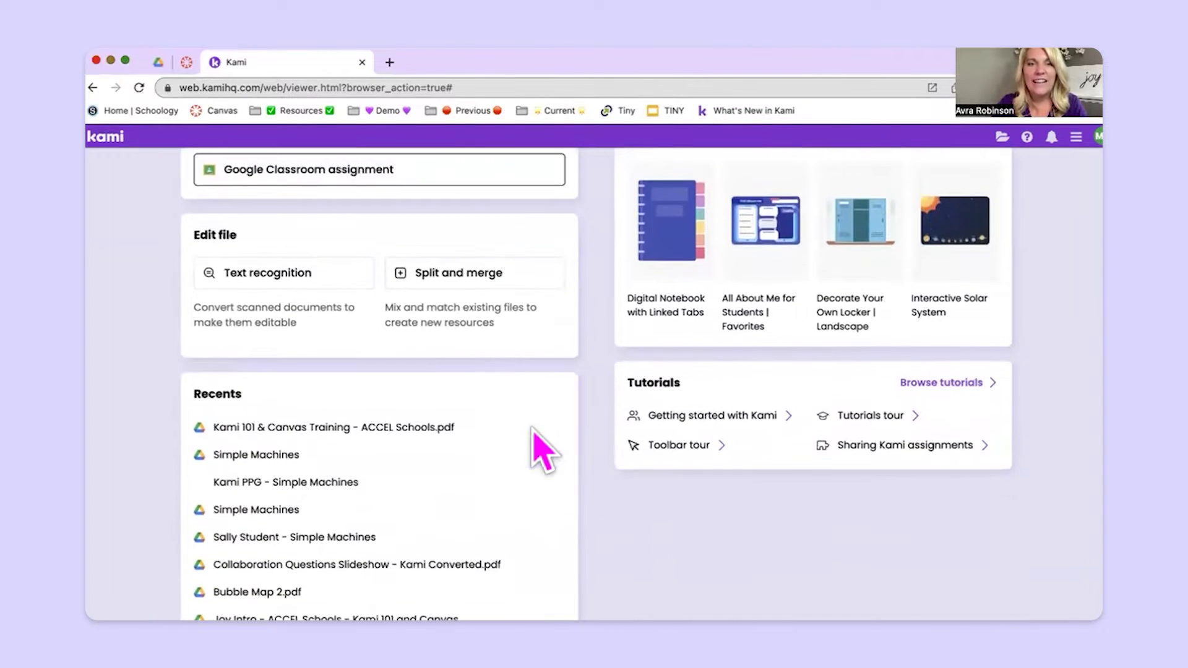
click(471, 275)
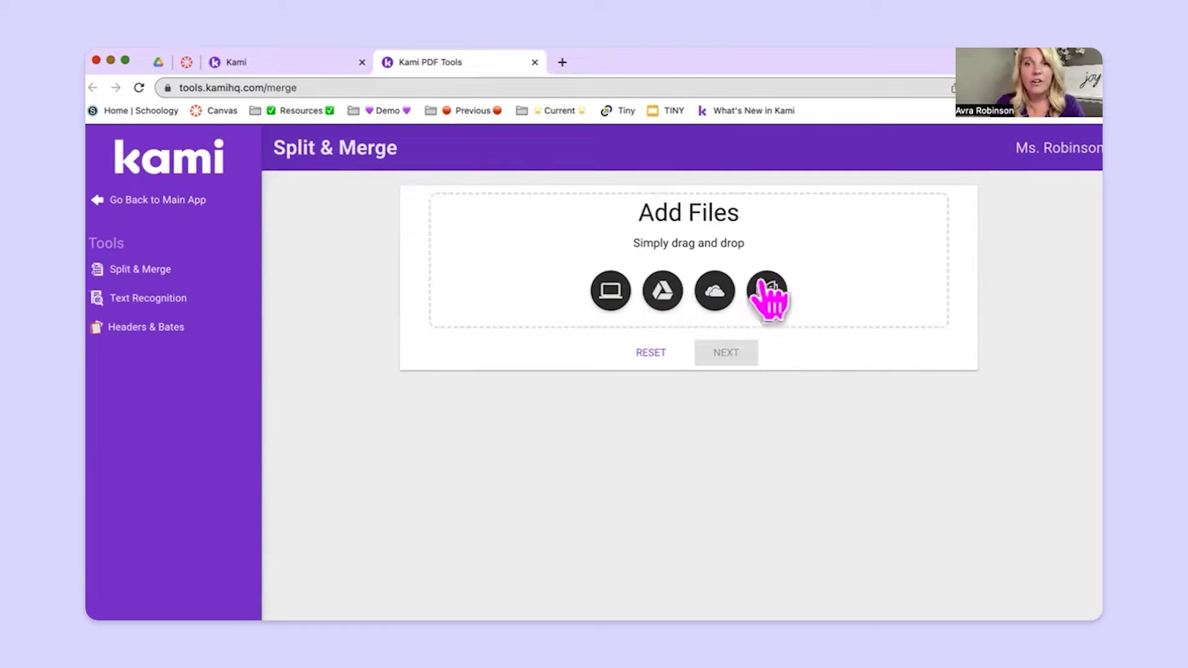
Add Ratios - Multipage.pdf from Google Drive's Sample Curricular Materials folder.
click(663, 292)
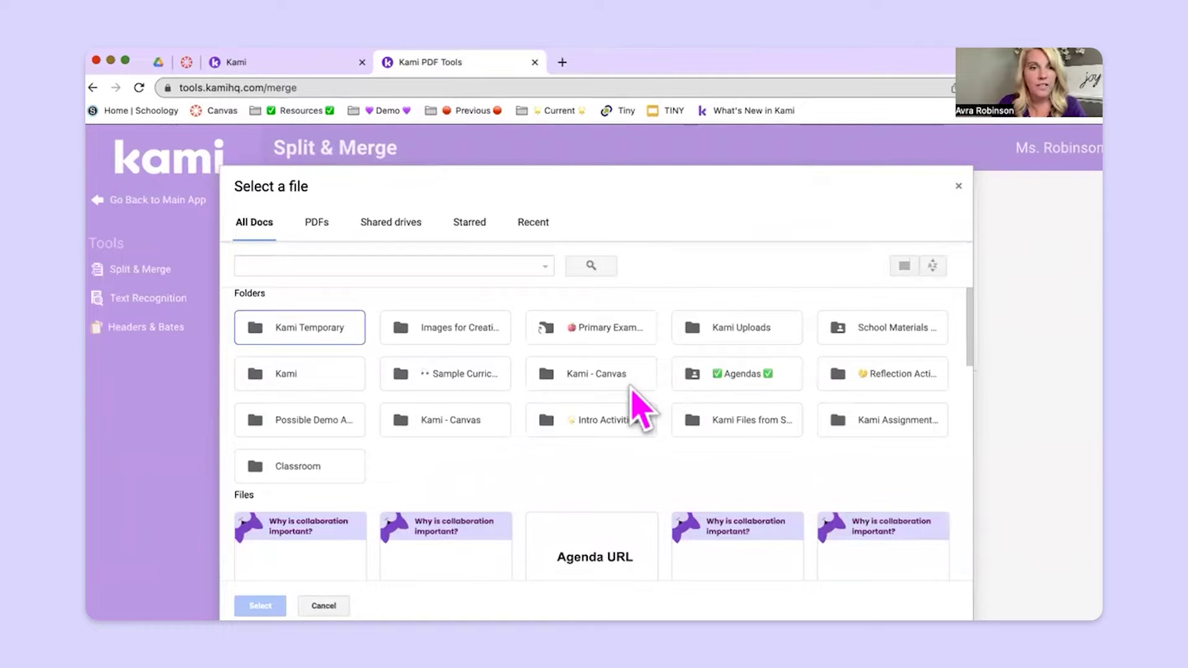
click(470, 379)
double_click(471, 378)
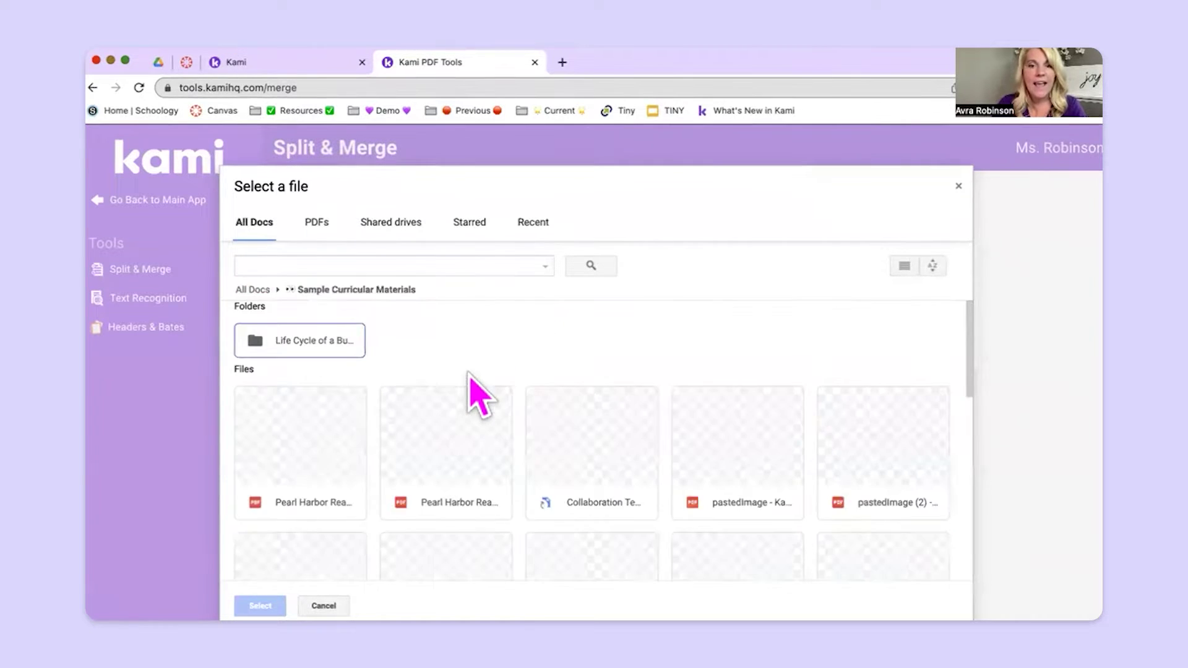
scroll(563, 476, down, 5)
scroll(560, 470, down, 1)
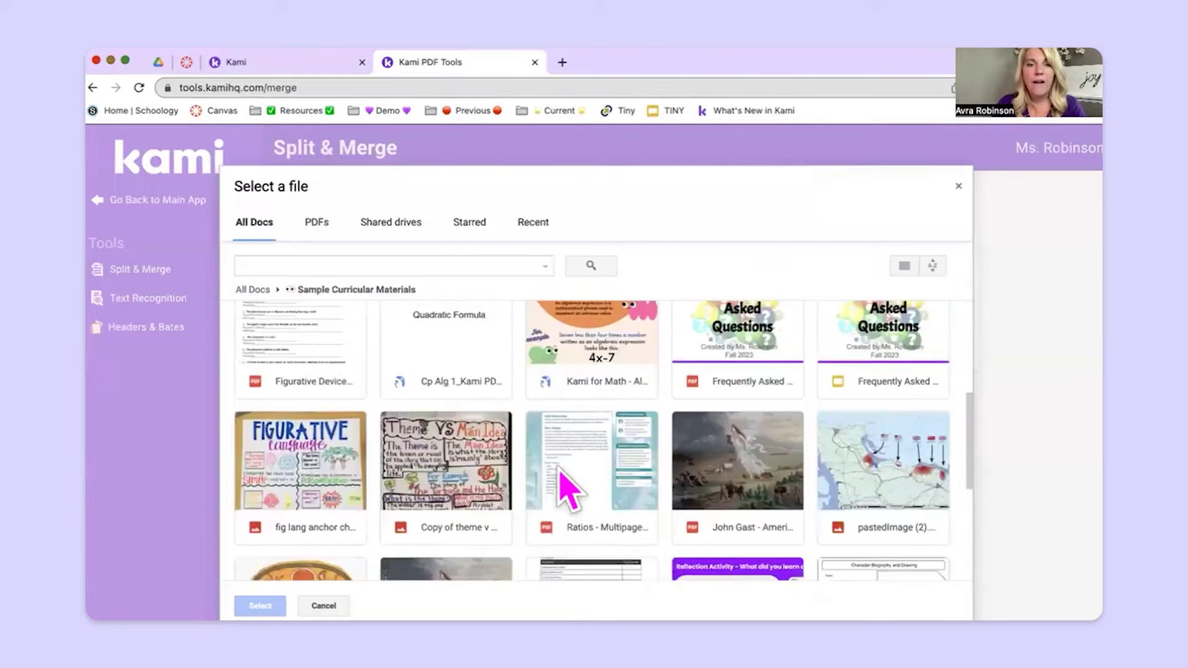
click(562, 474)
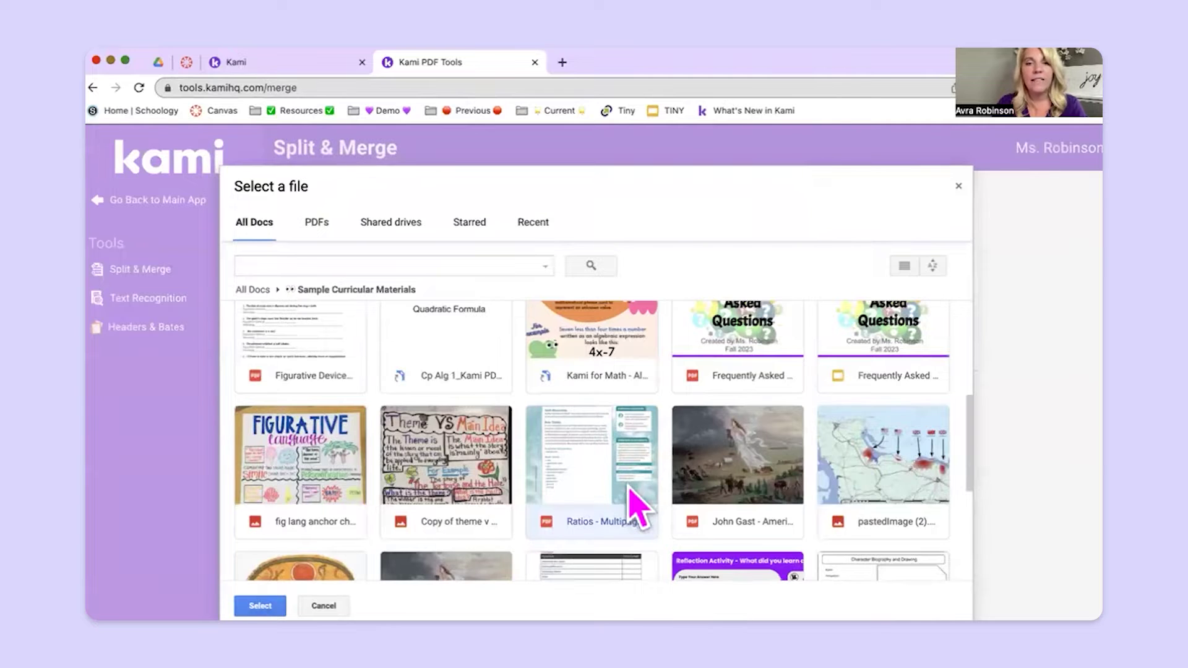
click(260, 607)
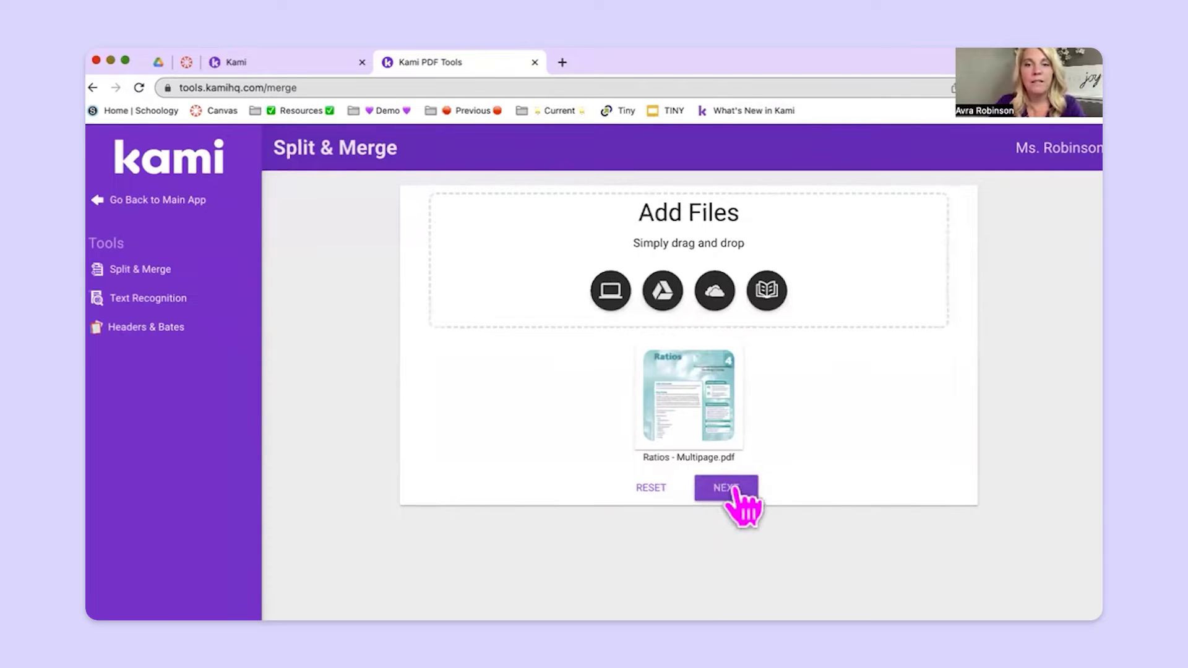
Continue to the page editor and scroll through the Ratios - Multipage page thumbnails.
click(732, 489)
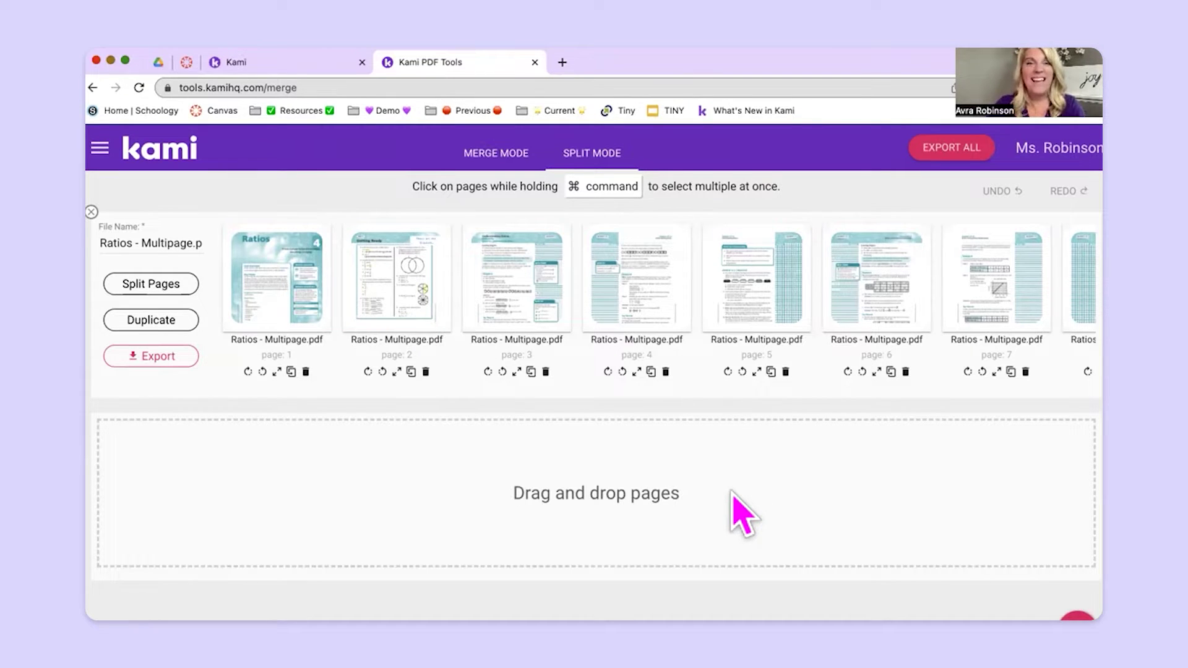
scroll(681, 310, right, 3)
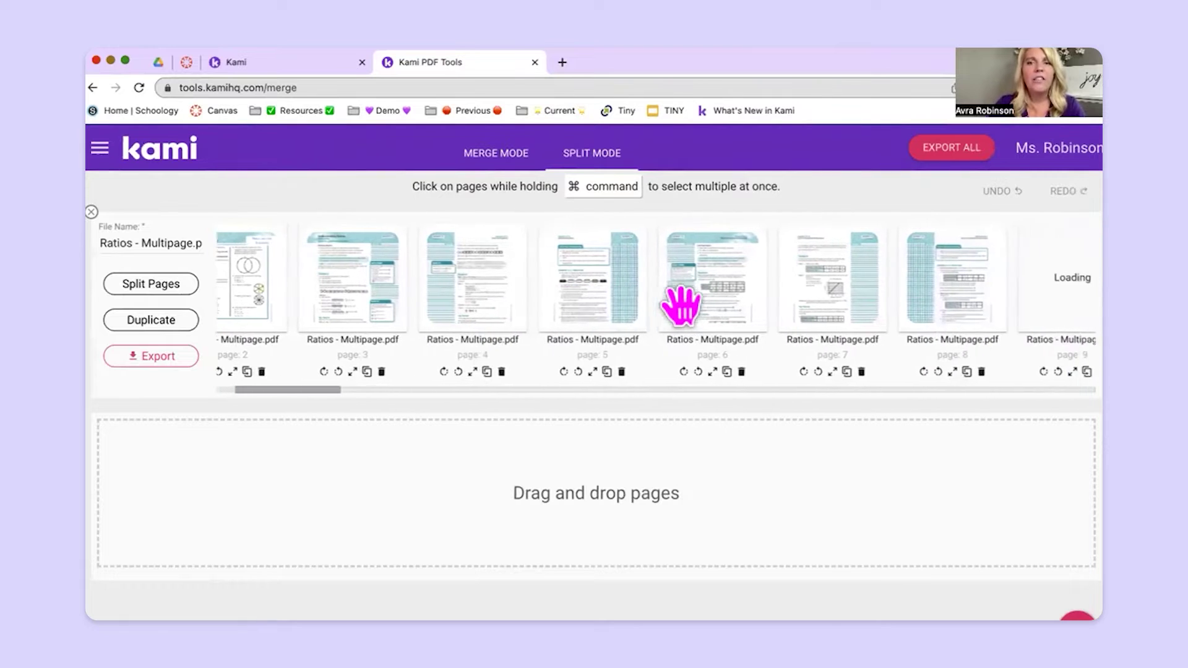
scroll(680, 306, left, 3)
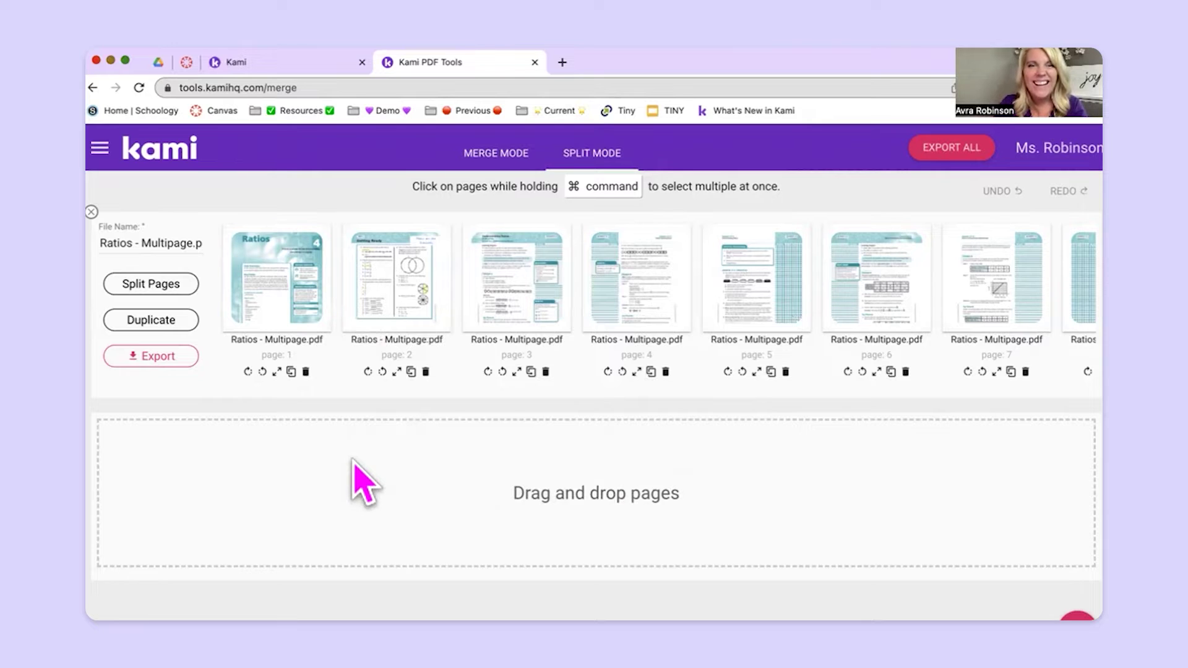
Move pages 3 and 5 into a new file named 'Ratios - Pages 3 and 5' and export it.
drag(507, 273, 417, 496)
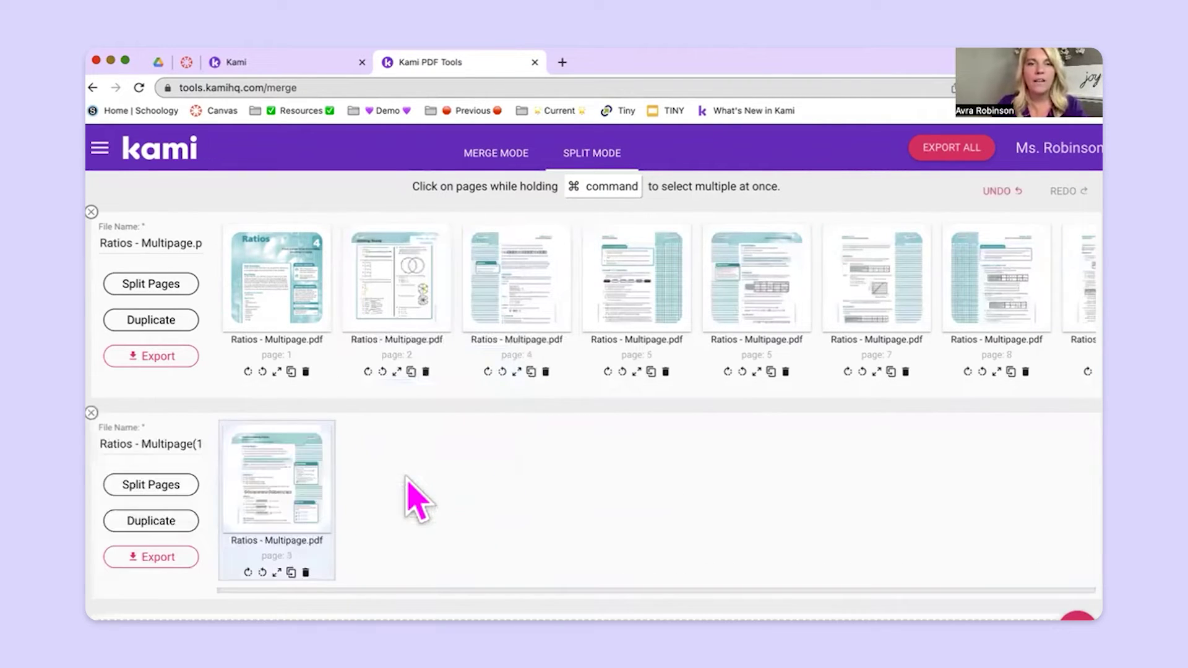
drag(629, 284, 445, 513)
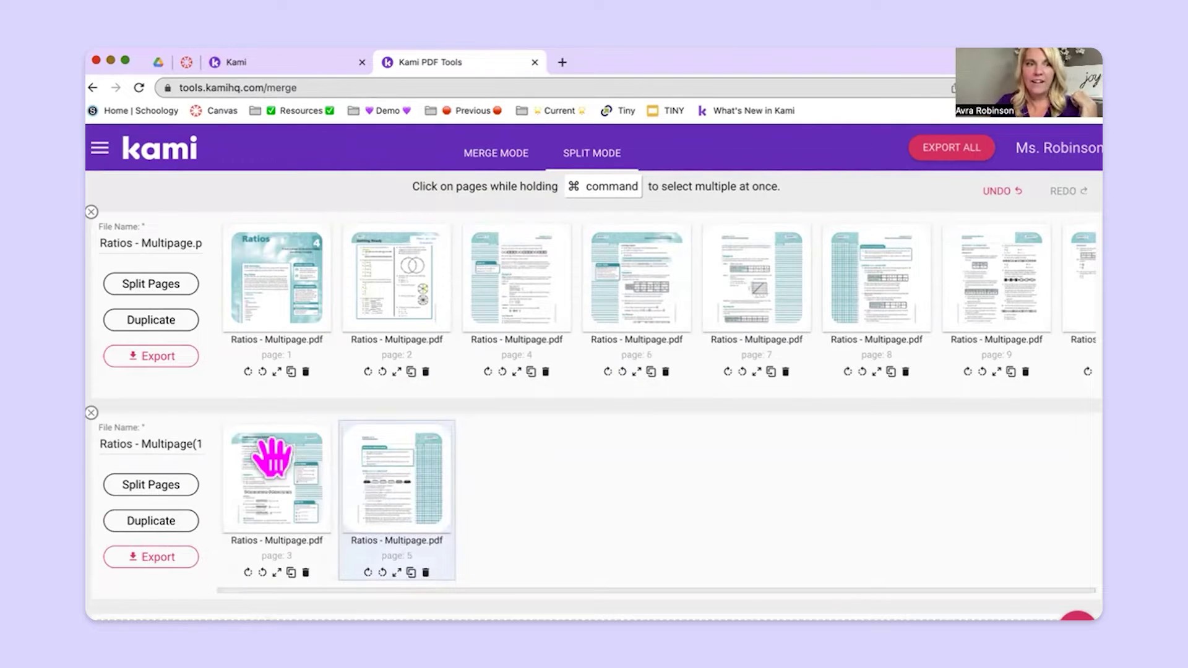
click(149, 444)
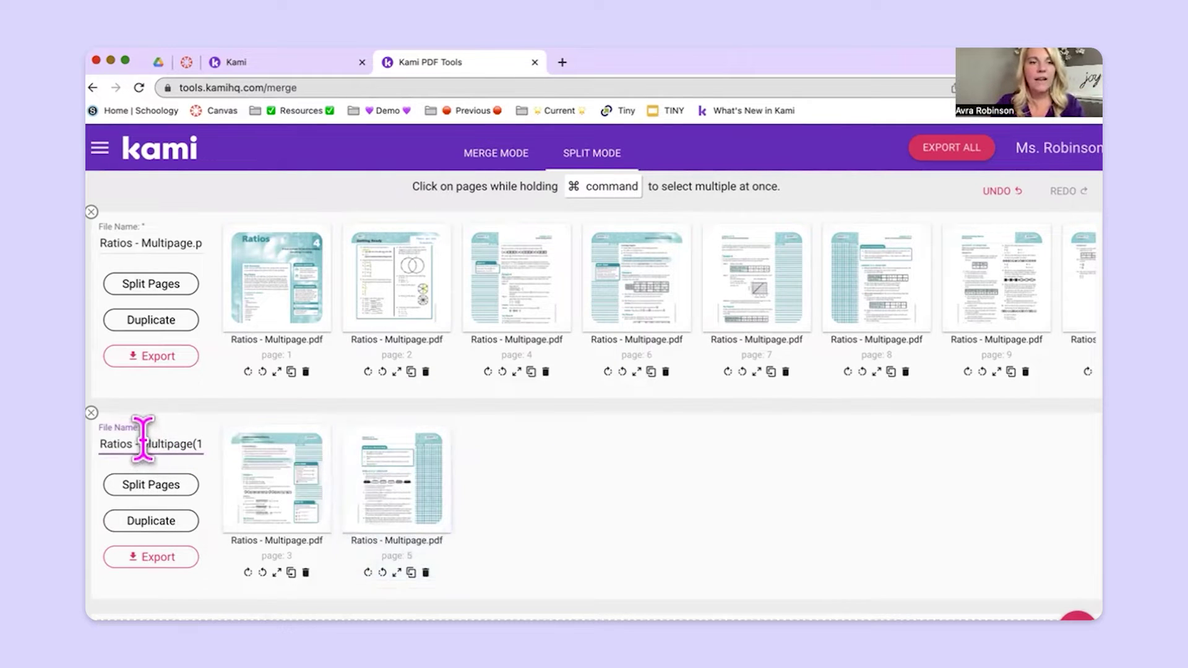
drag(140, 444, 233, 472)
key(BackSpace)
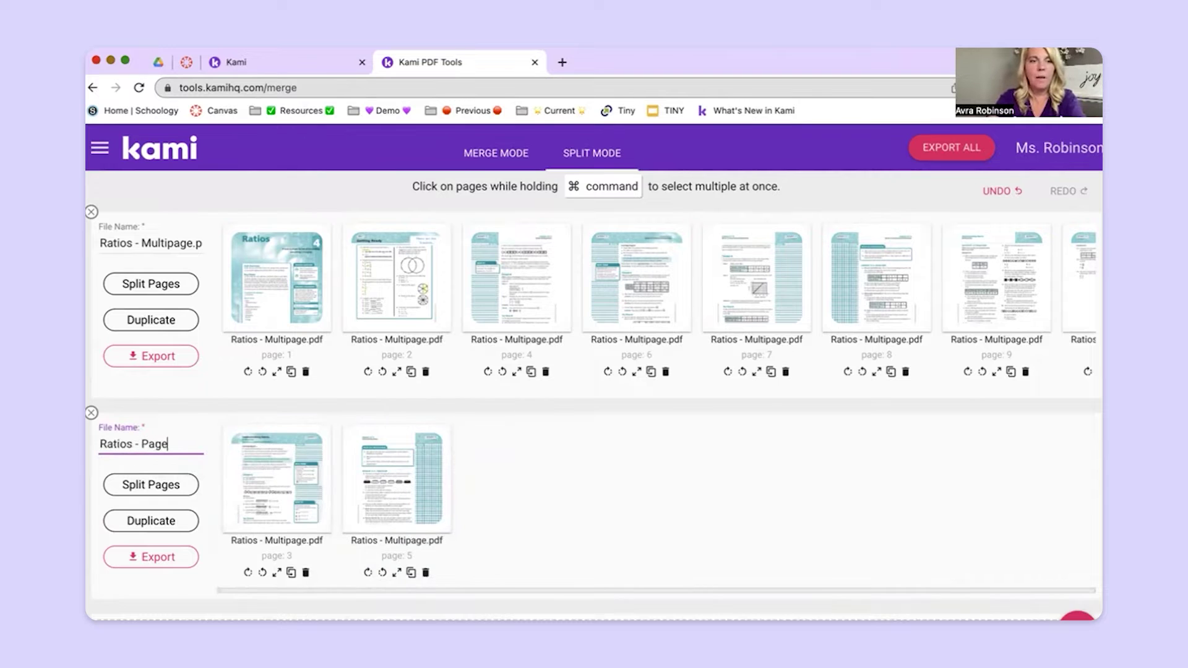
text(Pages 3 and)
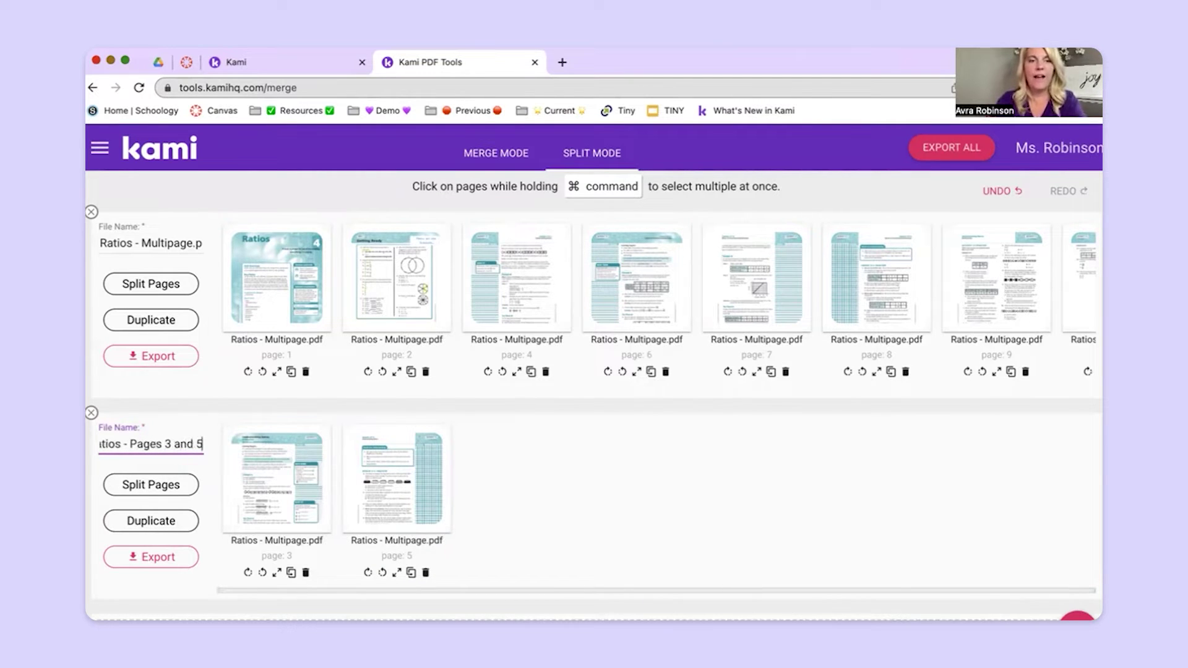
text( 5)
drag(197, 445, 98, 456)
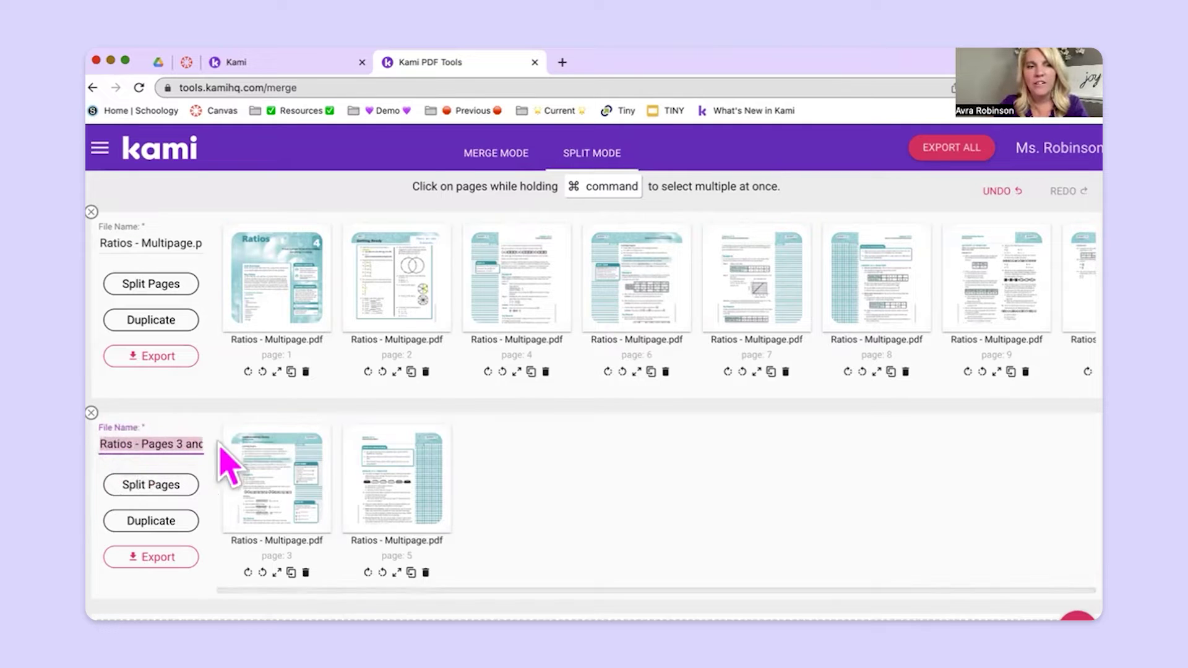
click(182, 419)
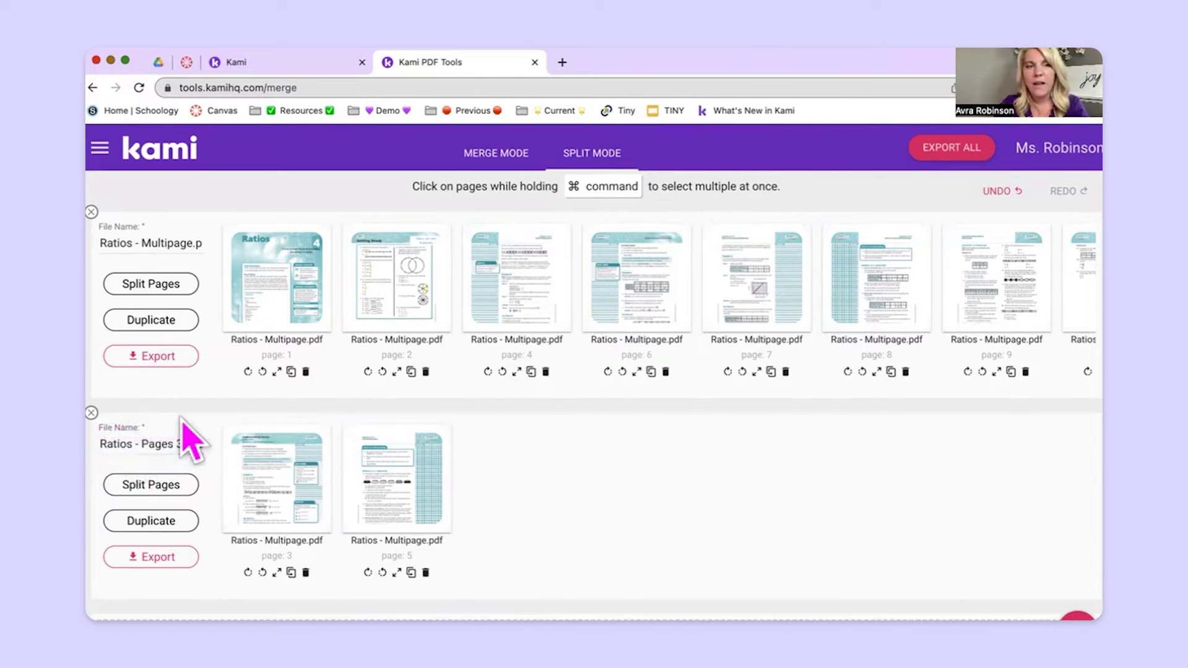
click(142, 559)
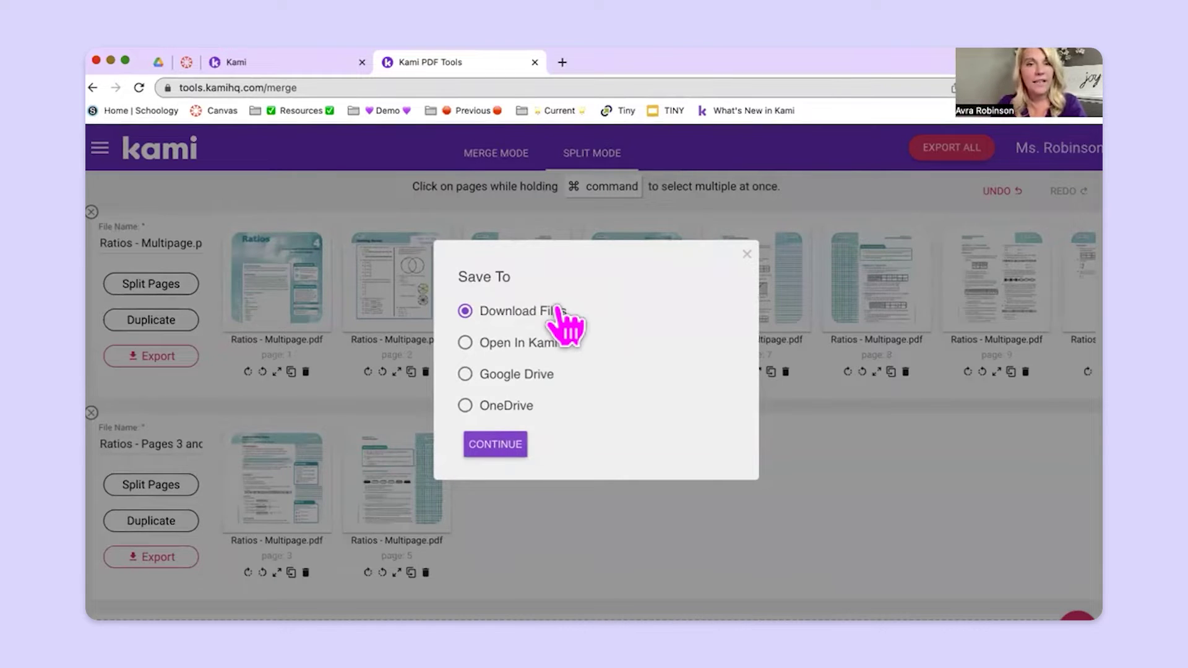
click(492, 344)
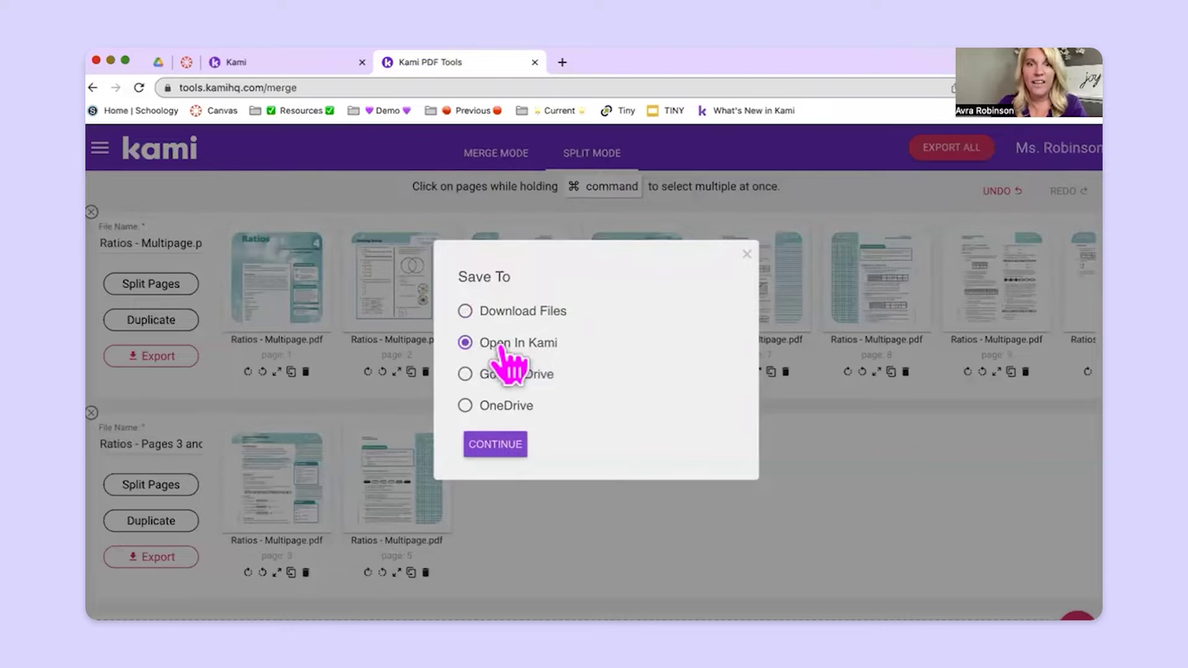
click(498, 375)
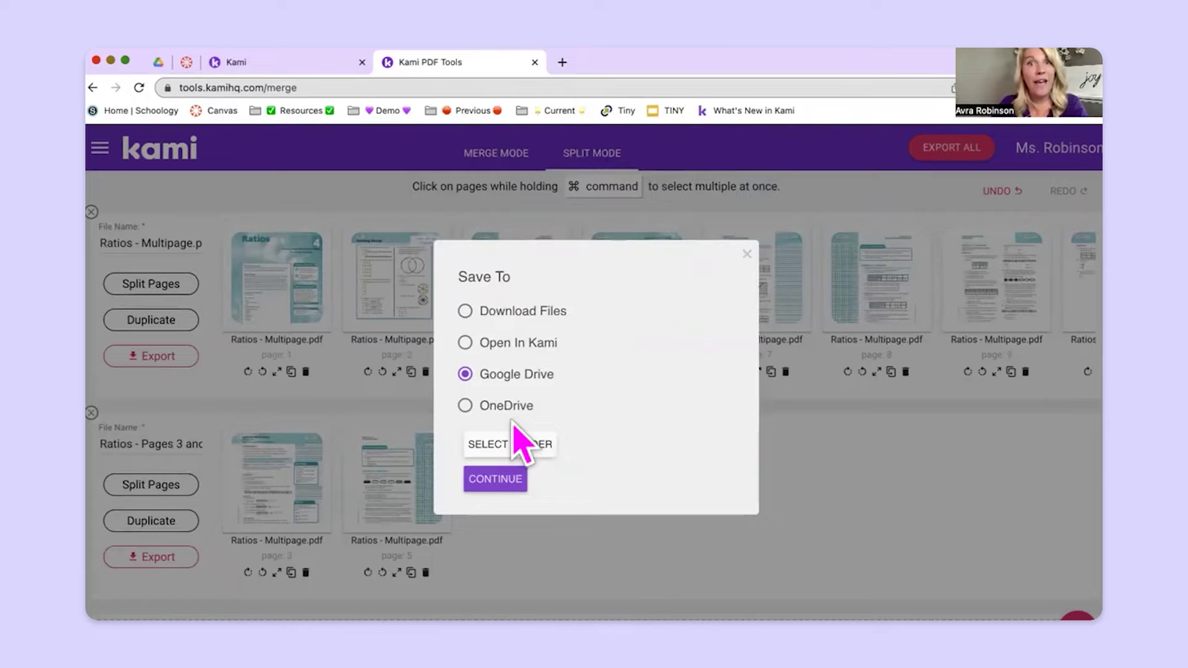
click(747, 255)
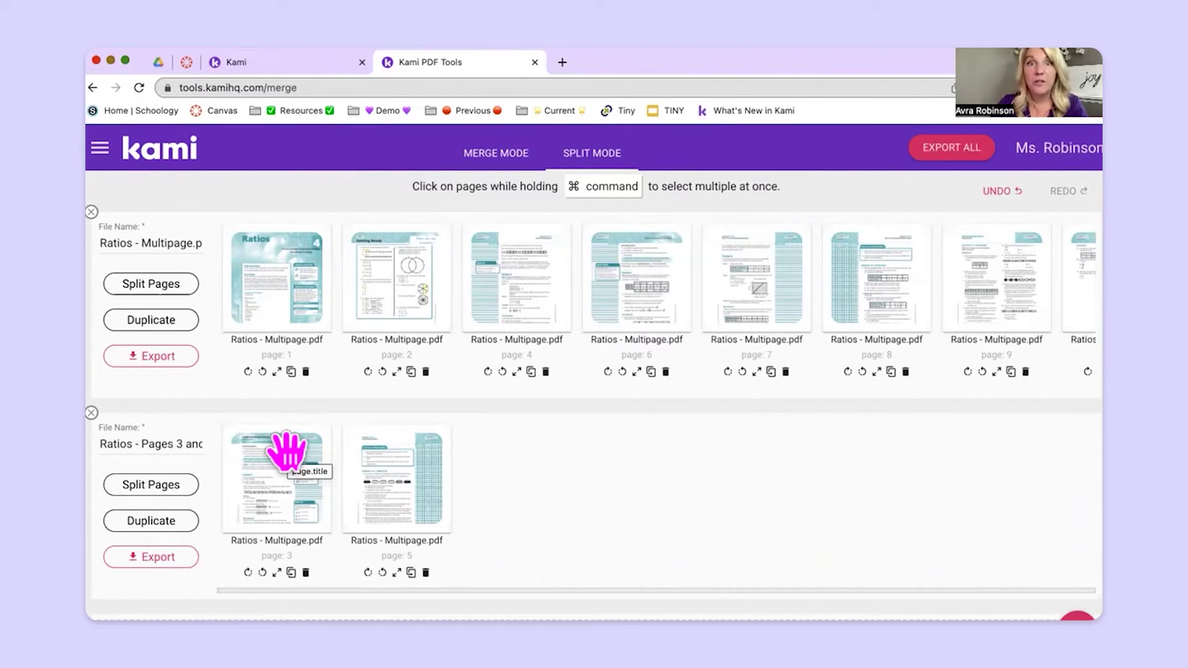
Close the Split & Merge tab without saving and open a fresh Split & Merge page.
drag(286, 450, 557, 80)
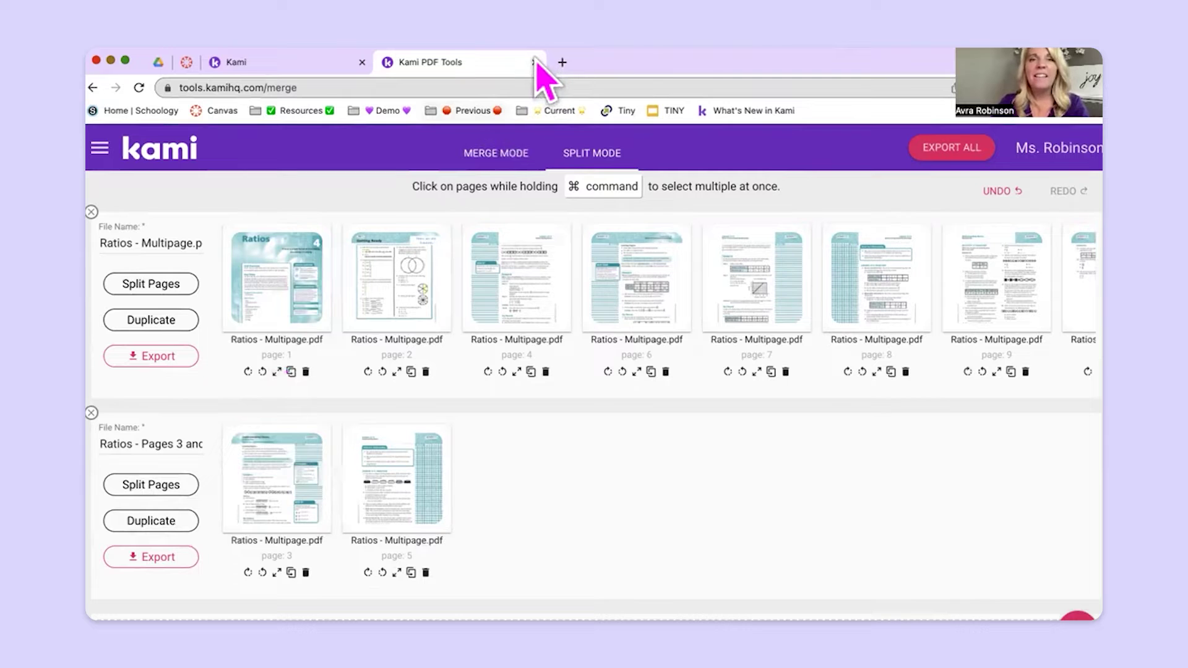
click(533, 62)
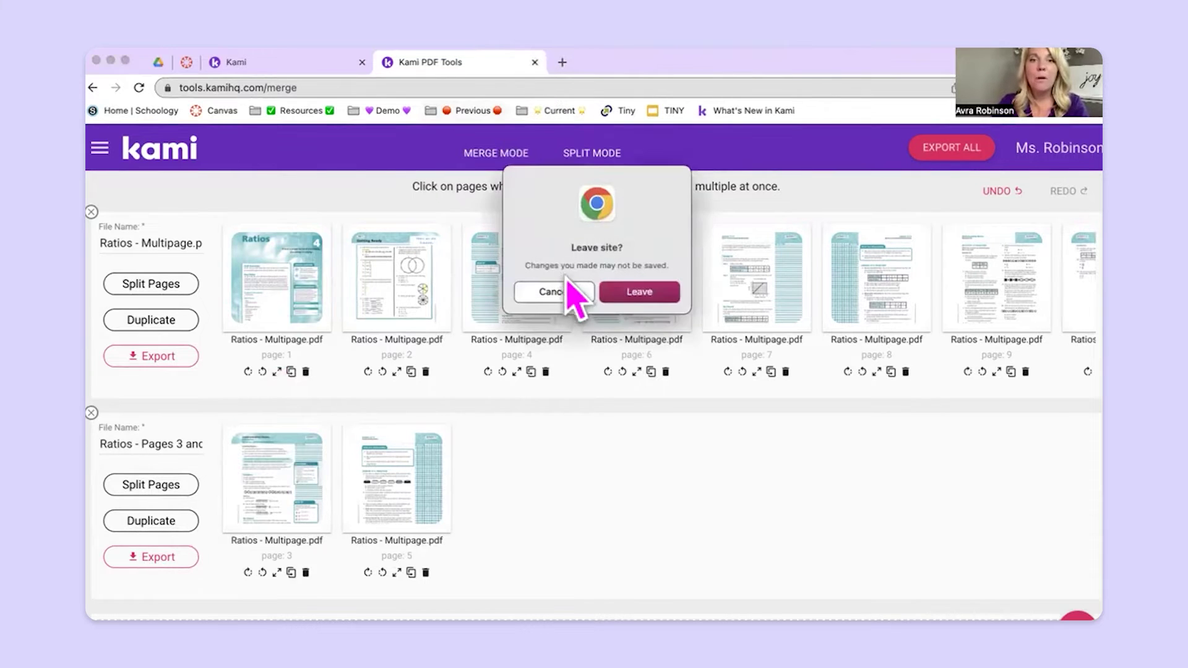
click(637, 294)
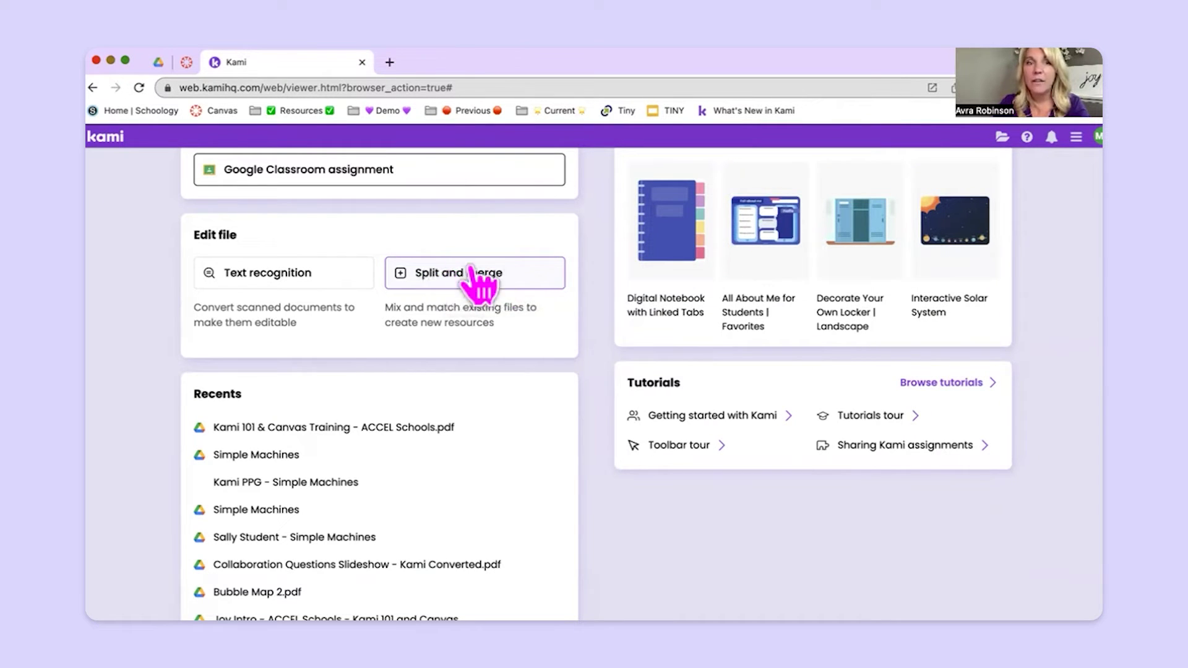
click(458, 287)
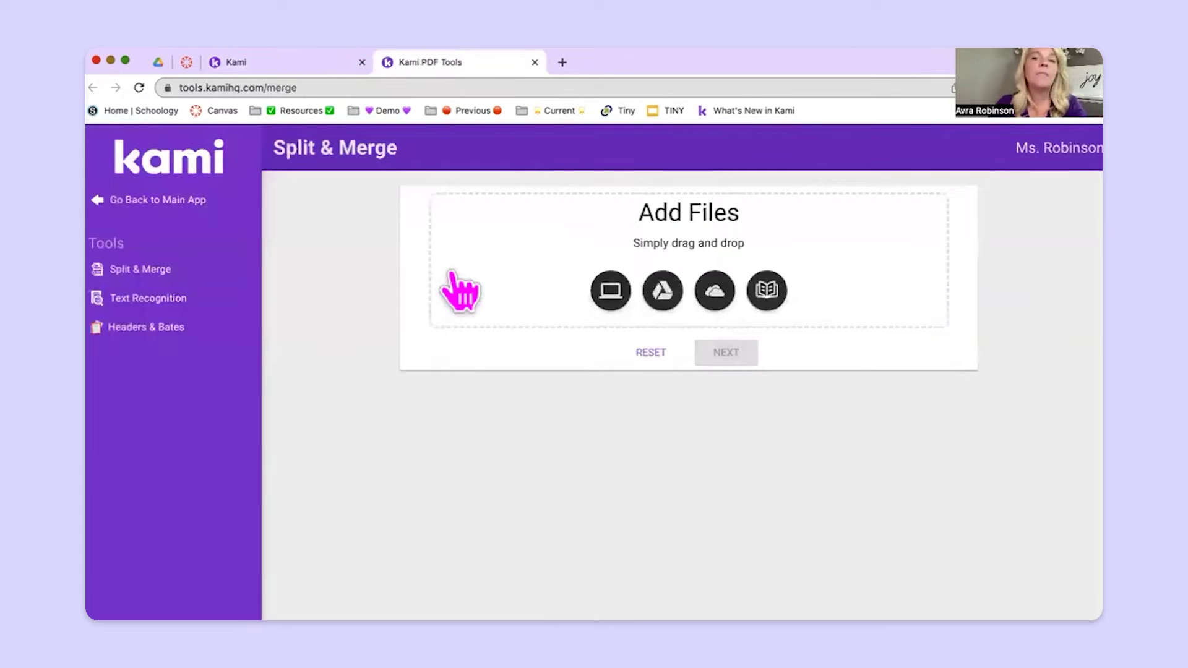
Upload Frog Dissection.jpg from the computer to the merge list.
click(610, 296)
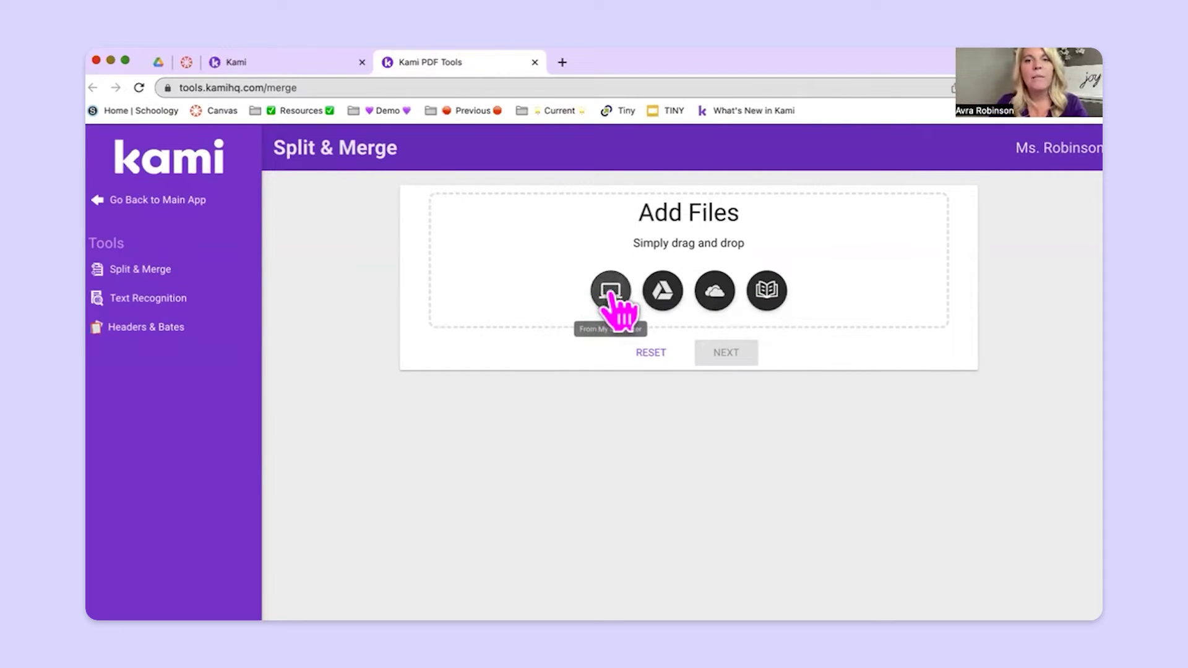
scroll(604, 451, down, 3)
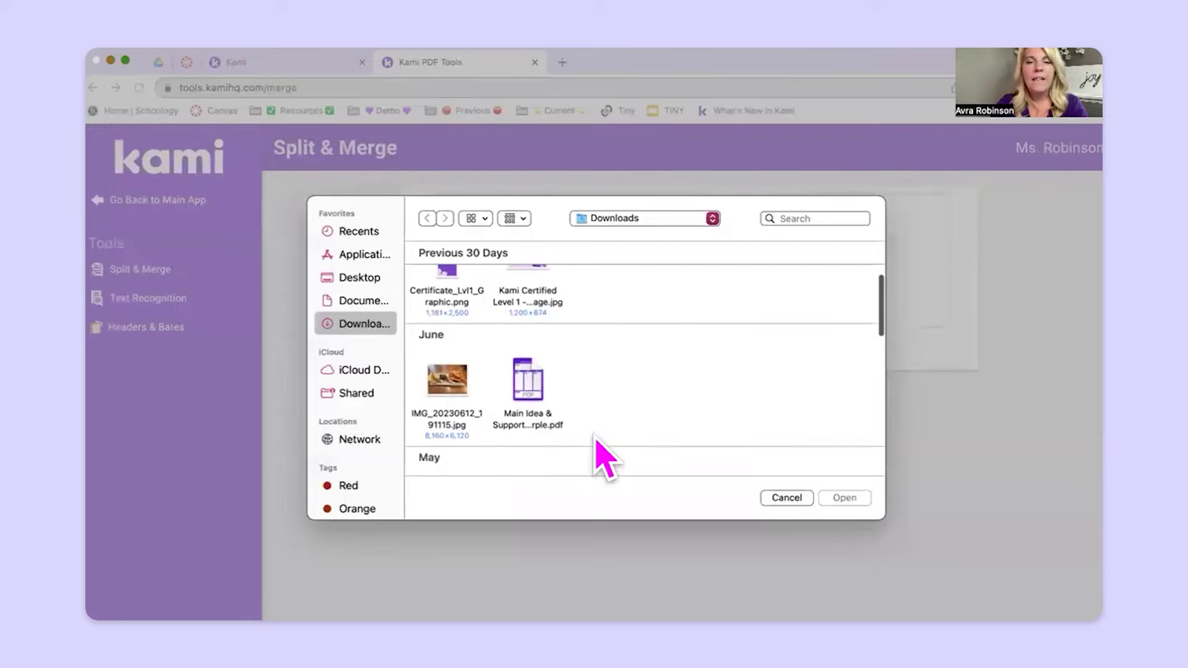
scroll(596, 437, down, 10)
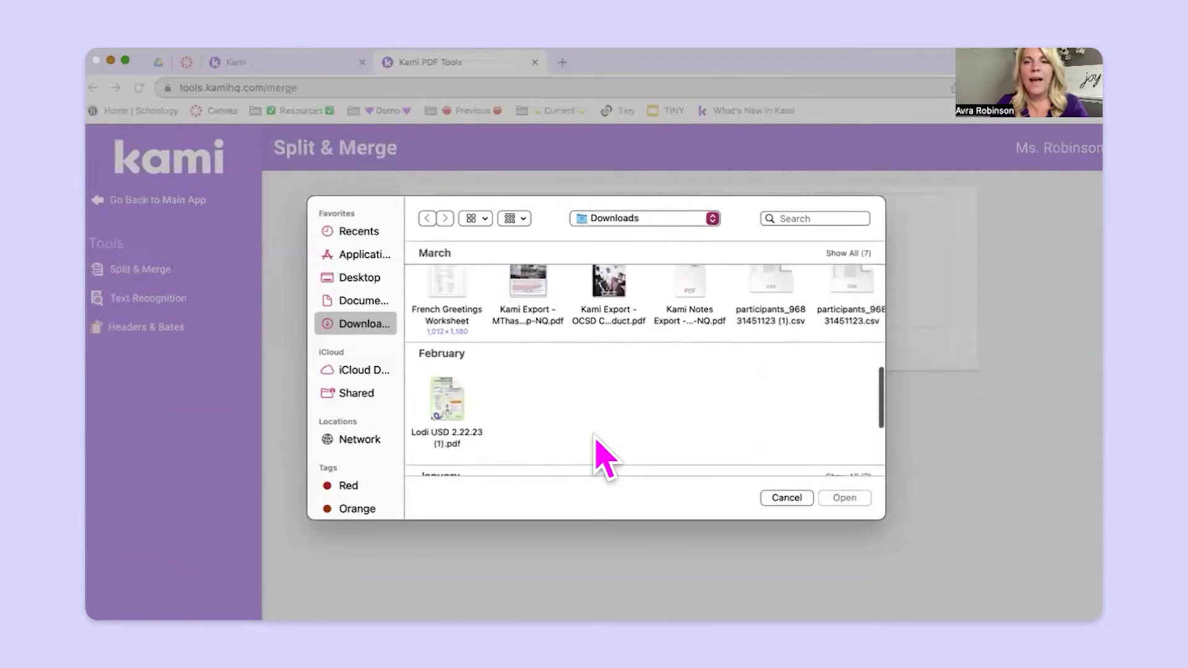
scroll(596, 437, down, 5)
click(684, 419)
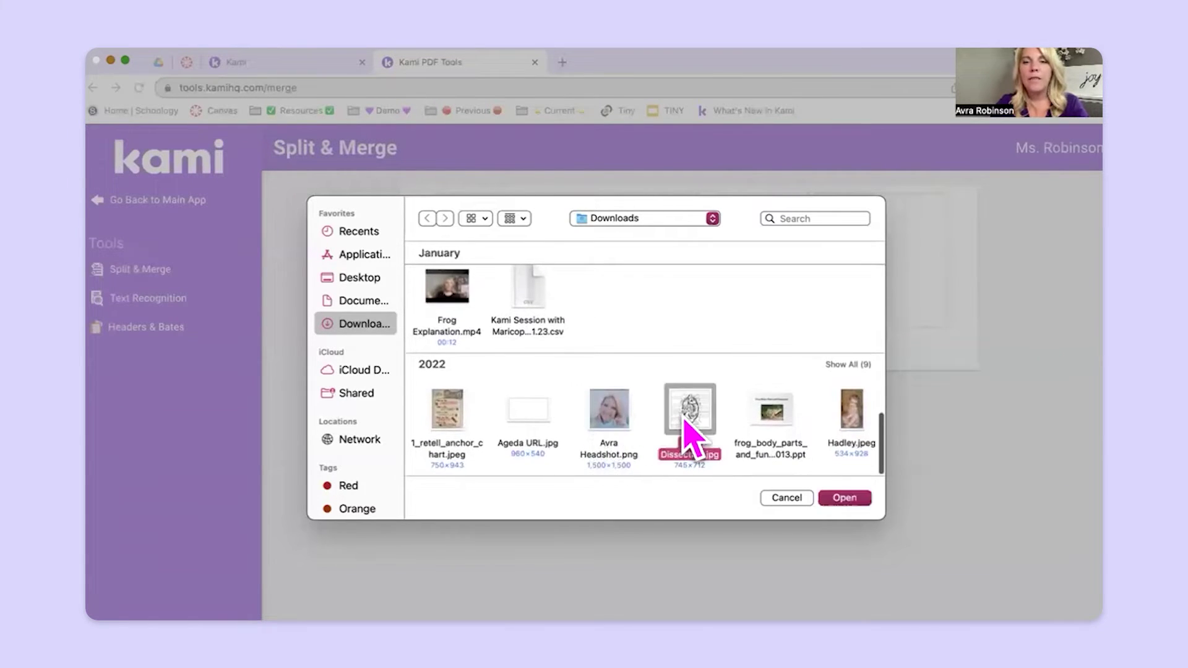
click(857, 498)
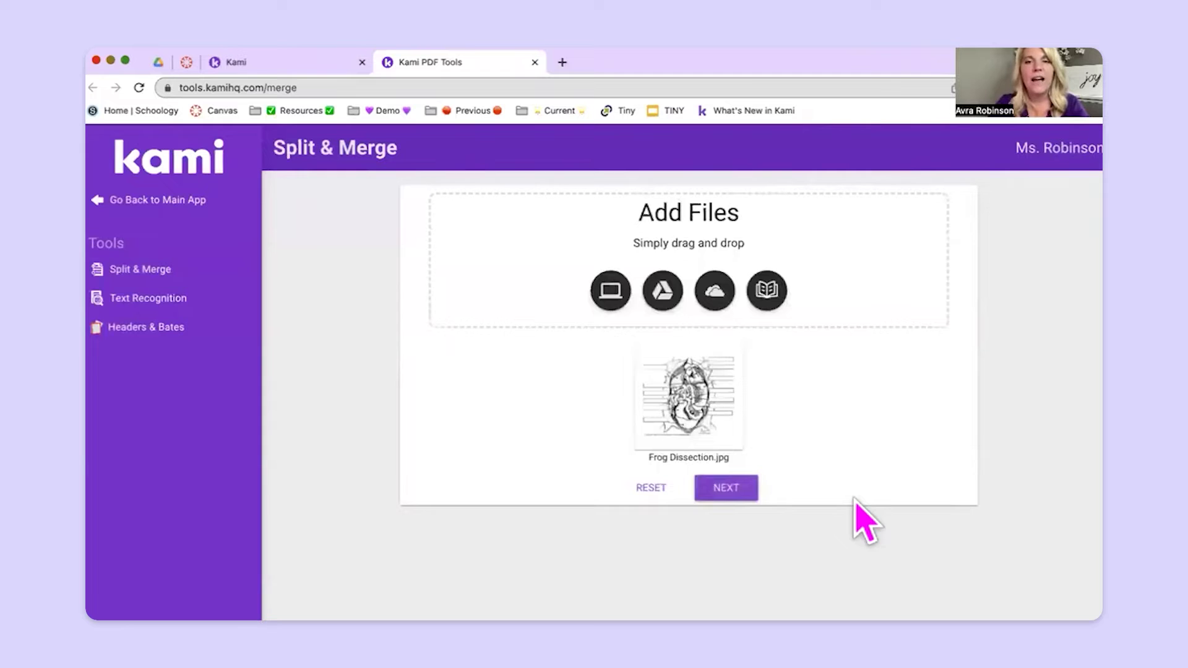
Add pastedImage (2).png and Reflection Activity from Google Drive's Sample Curricular Materials folder.
click(653, 291)
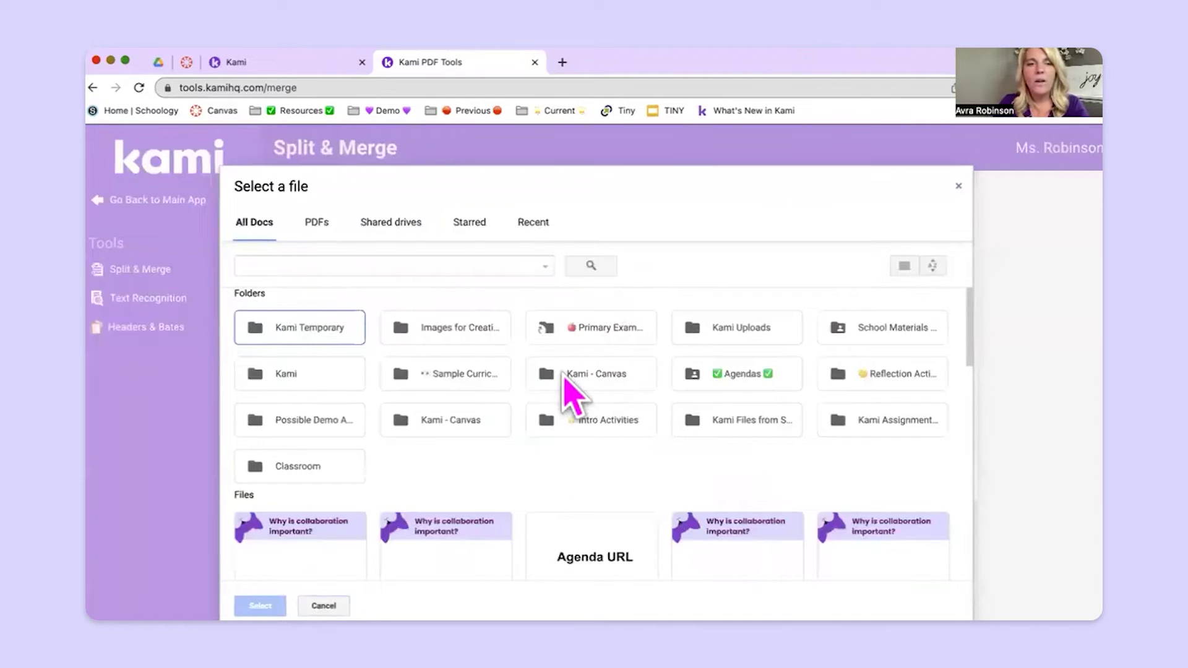
double_click(472, 372)
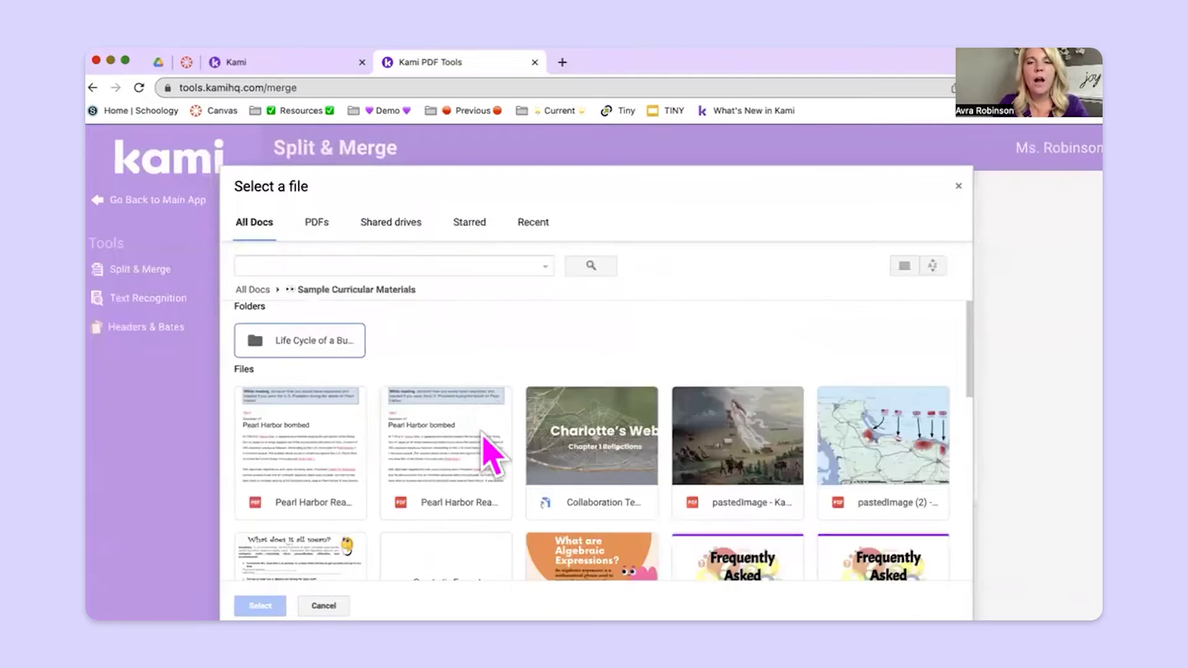
scroll(492, 454, down, 3)
scroll(489, 442, down, 3)
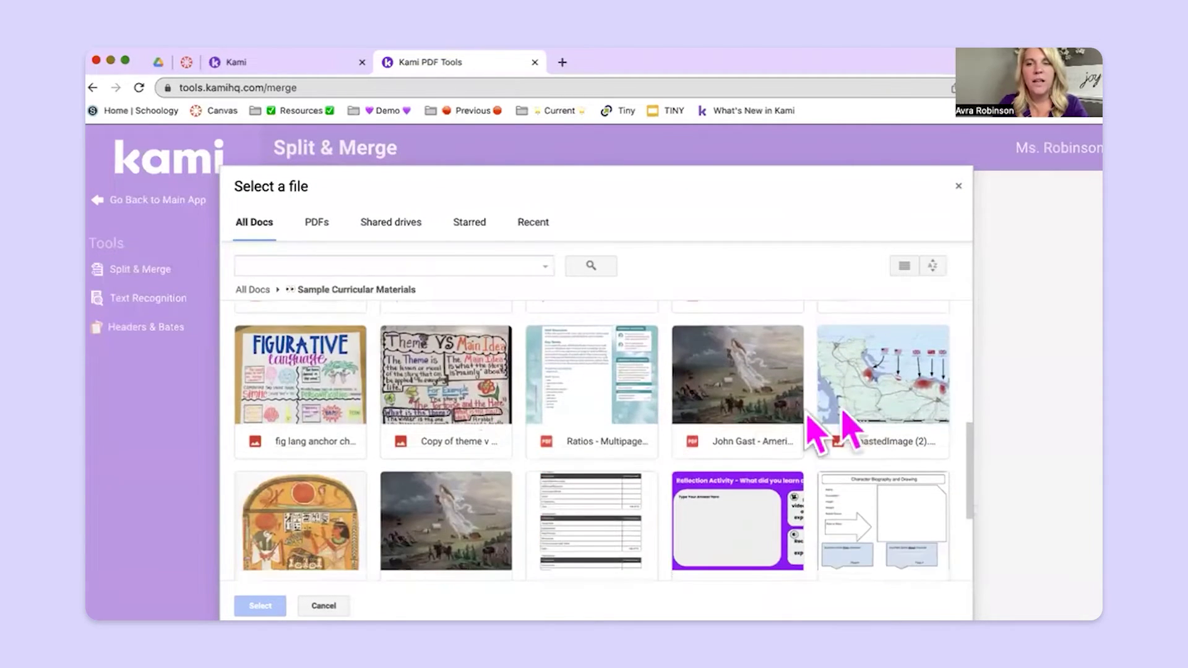
click(877, 412)
scroll(803, 477, down, 3)
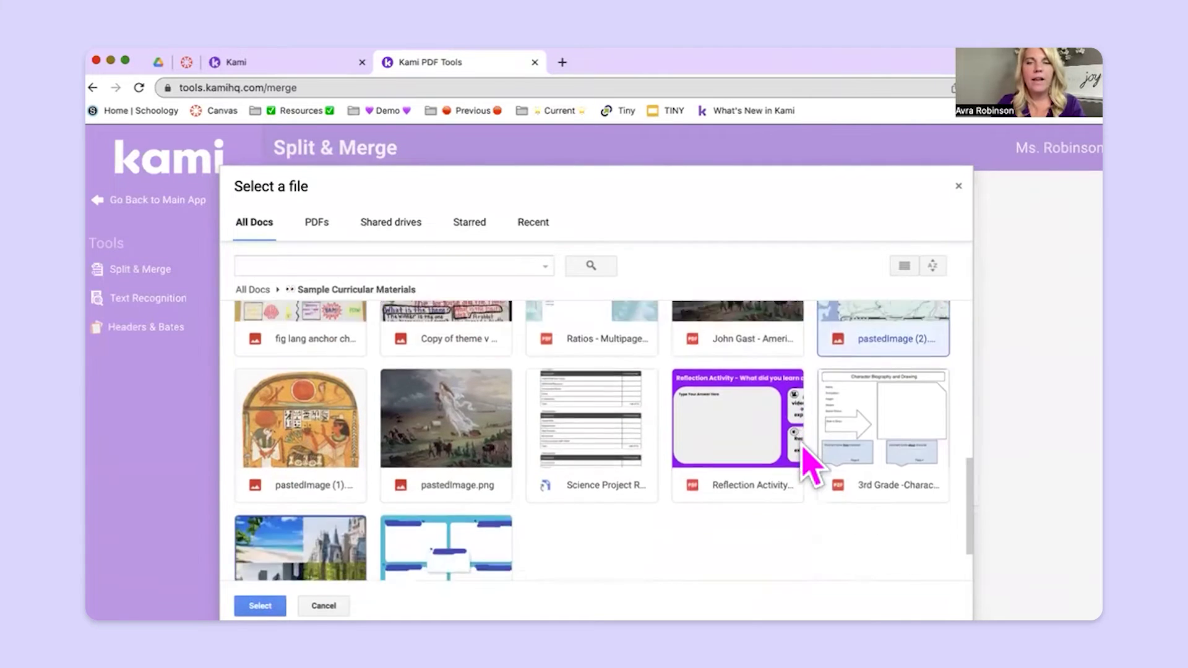
click(744, 423)
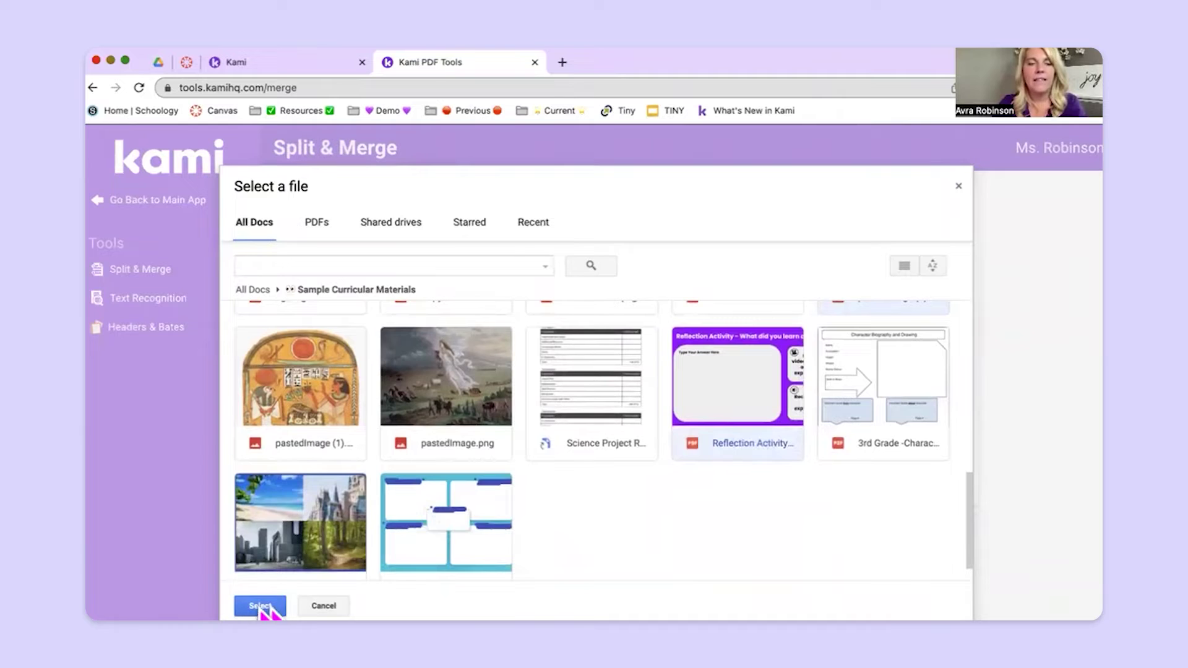
click(260, 607)
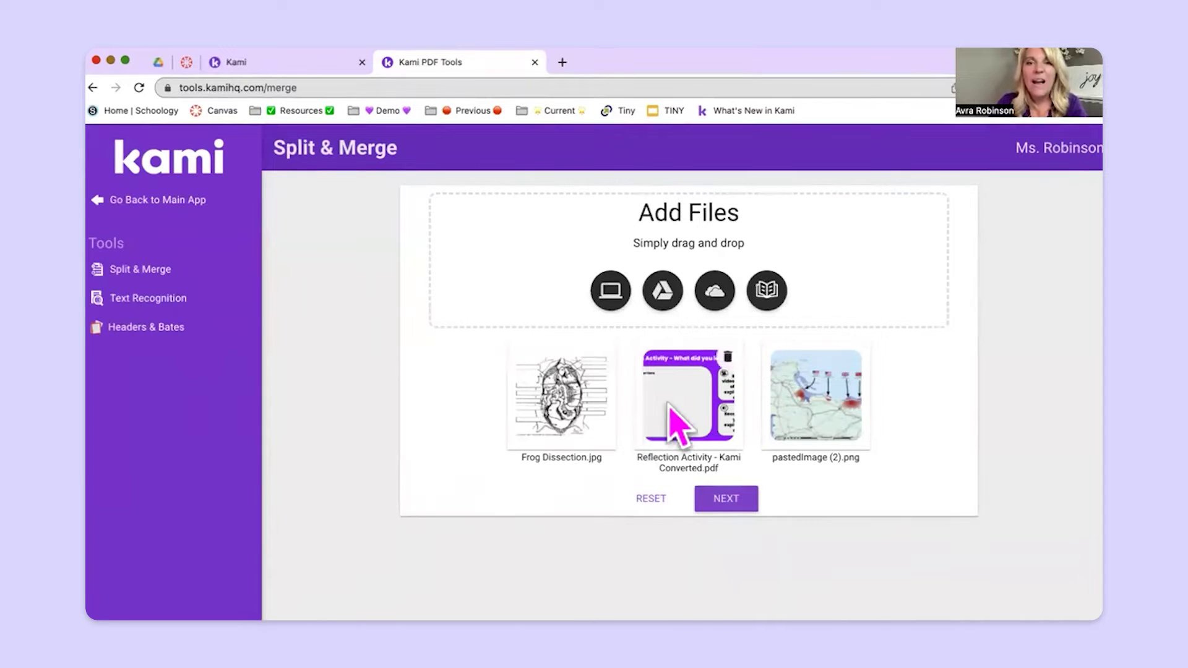
click(767, 302)
Add the Interactive Digestive System template from the Kami Library as the fourth file.
scroll(761, 379, down, 3)
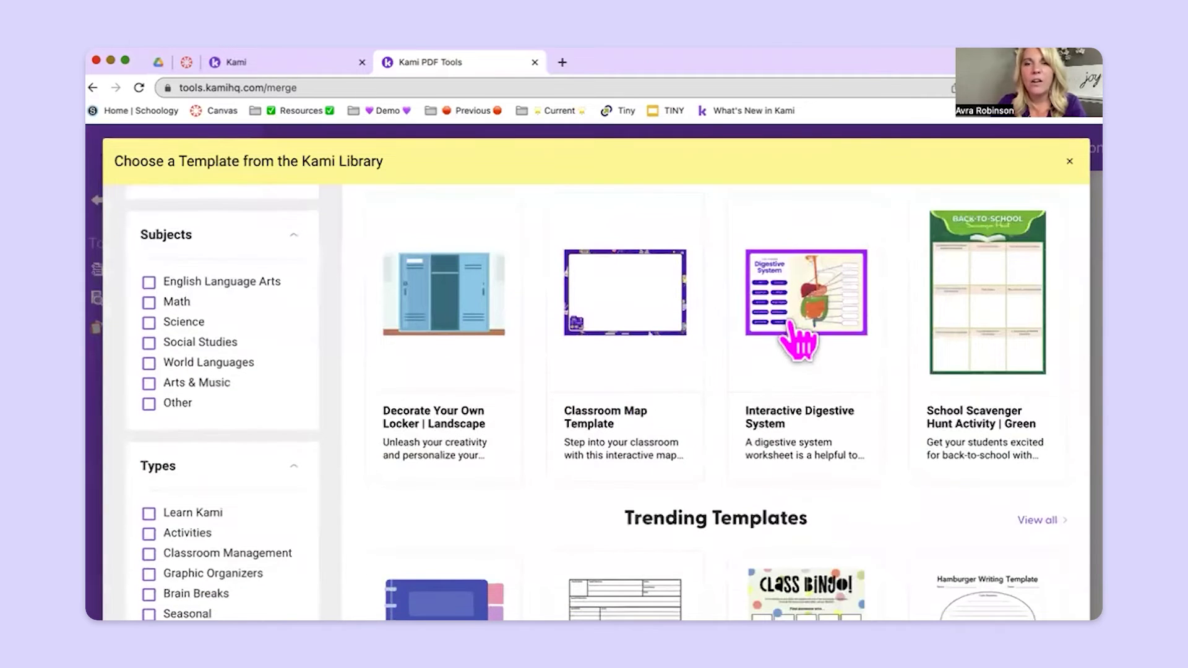
click(790, 323)
click(785, 363)
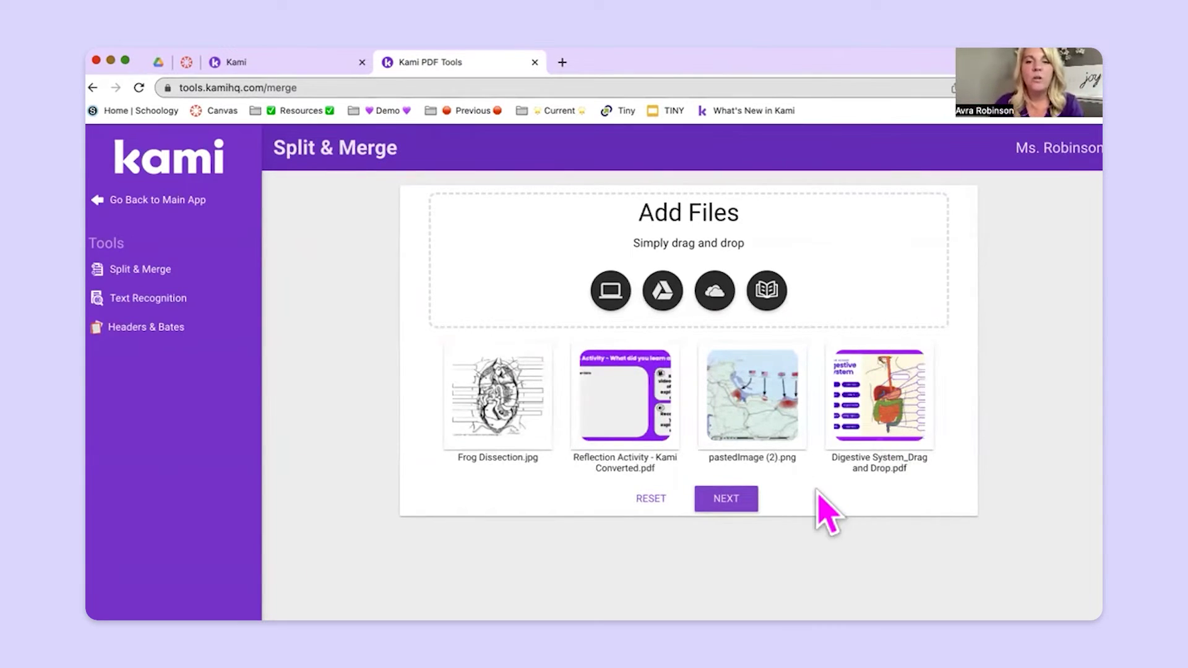
Continue to page editing and look over the four files' page thumbnails.
click(717, 501)
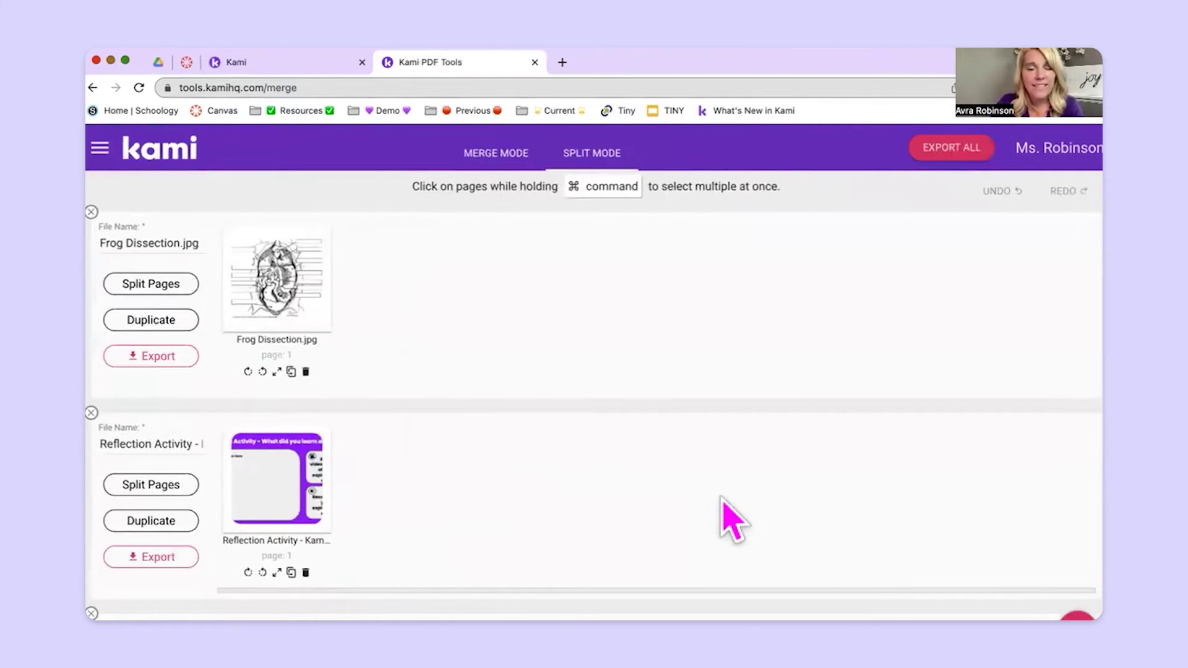
scroll(733, 520, down, 10)
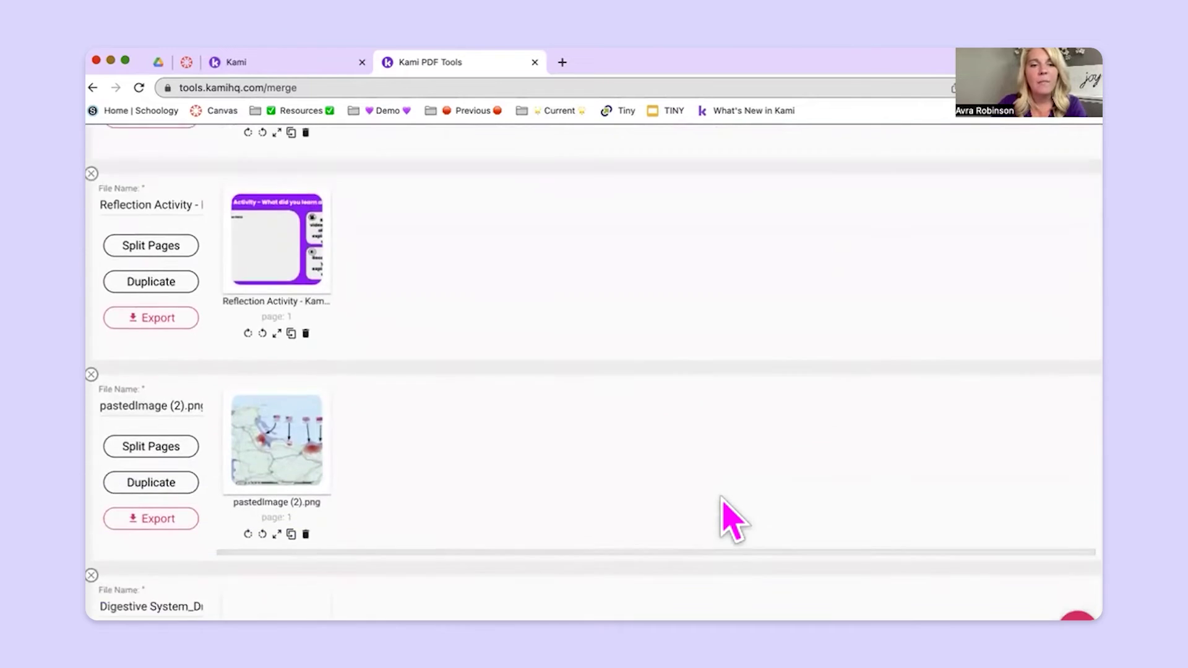
scroll(724, 519, down, 2)
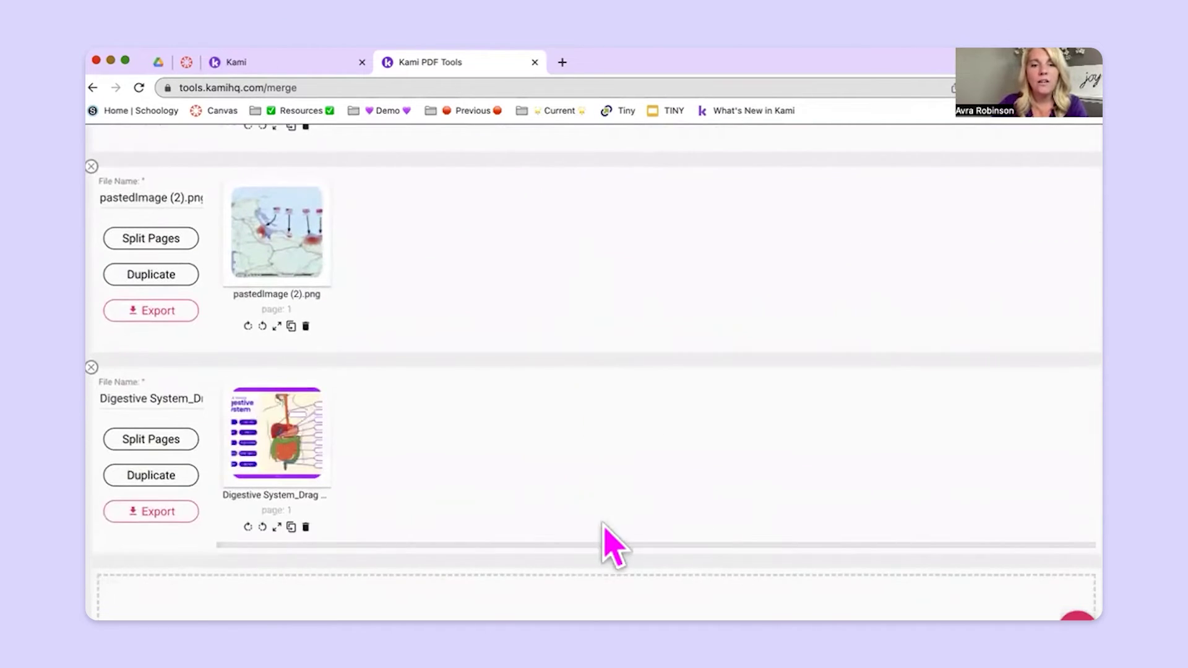
scroll(611, 544, down, 3)
scroll(605, 531, up, 15)
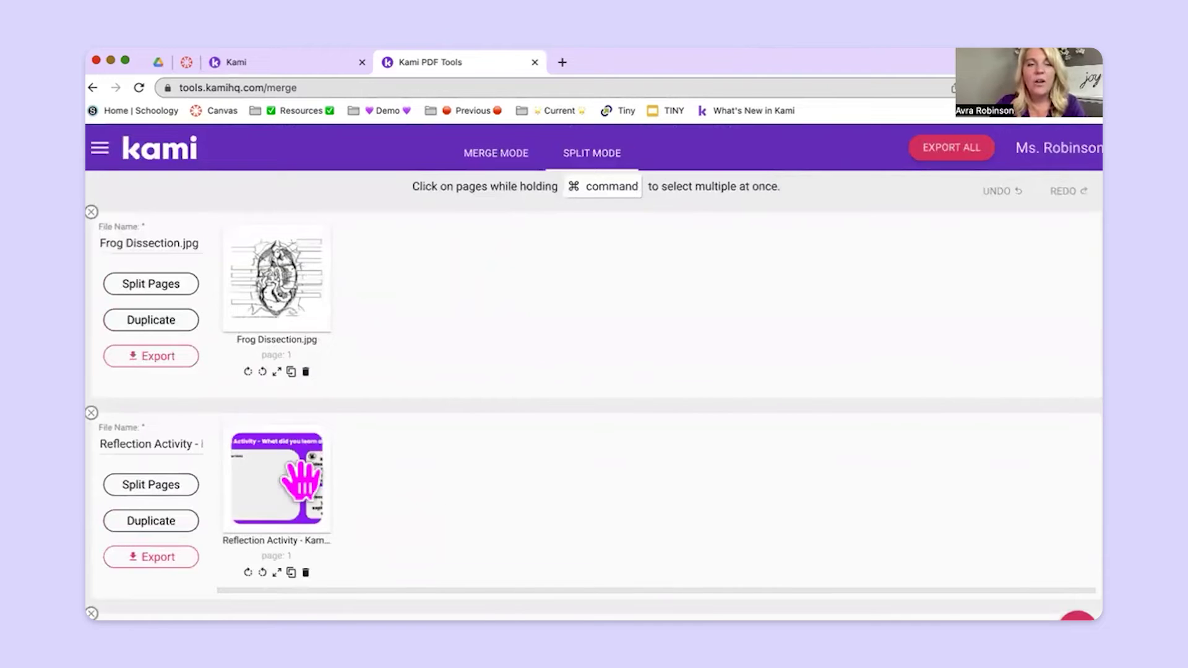
Drag the Reflection Activity, pastedImage (2) and Digestive System pages into the Frog Dissection file, in that order.
drag(279, 465, 404, 282)
drag(278, 477, 438, 266)
drag(266, 470, 625, 297)
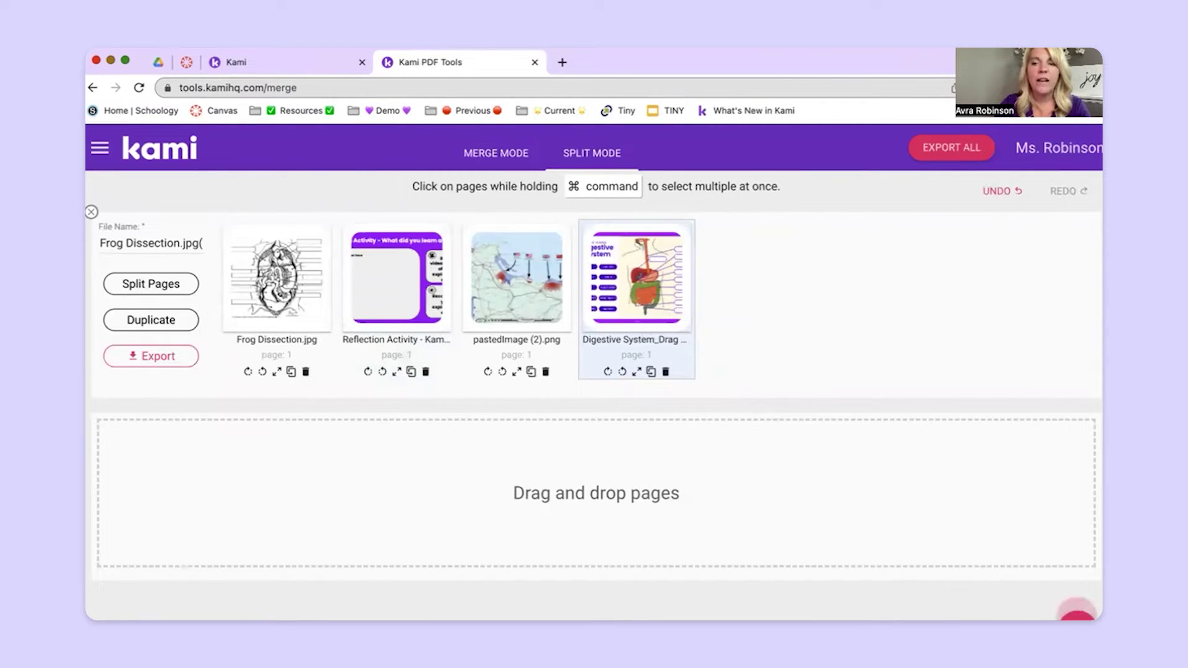
mouse_move(1077, 613)
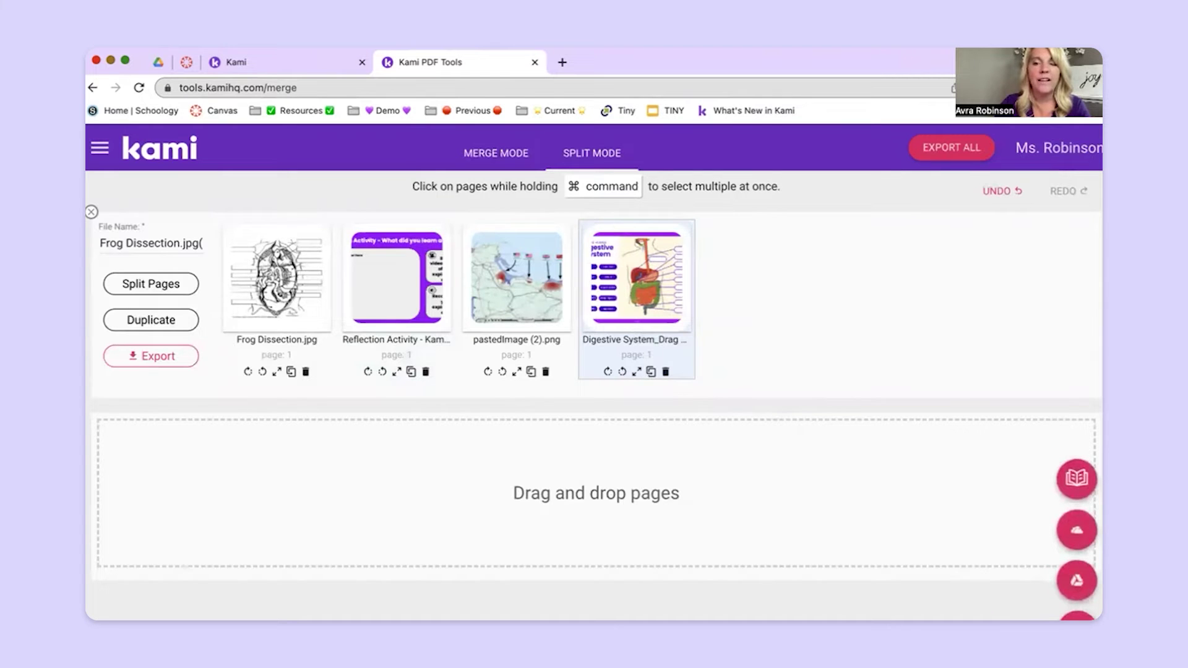
Add the four-page Pearl Harbor Reading file from Google Drive's Sample Curricular Materials folder.
click(1076, 588)
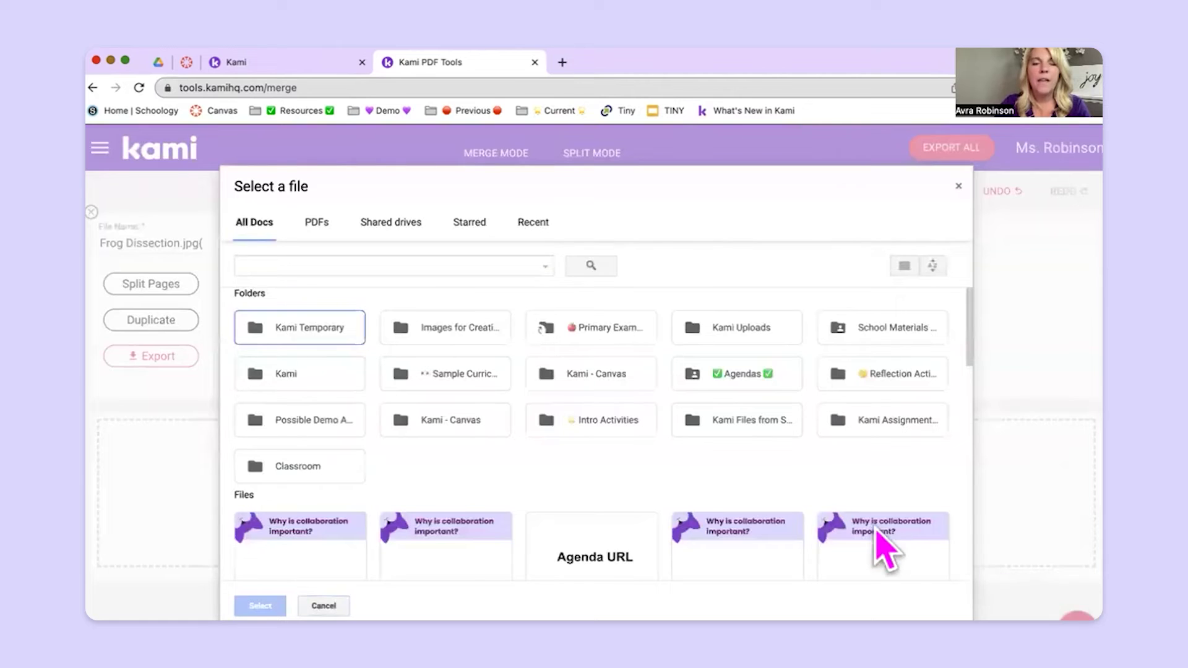
double_click(488, 381)
click(436, 455)
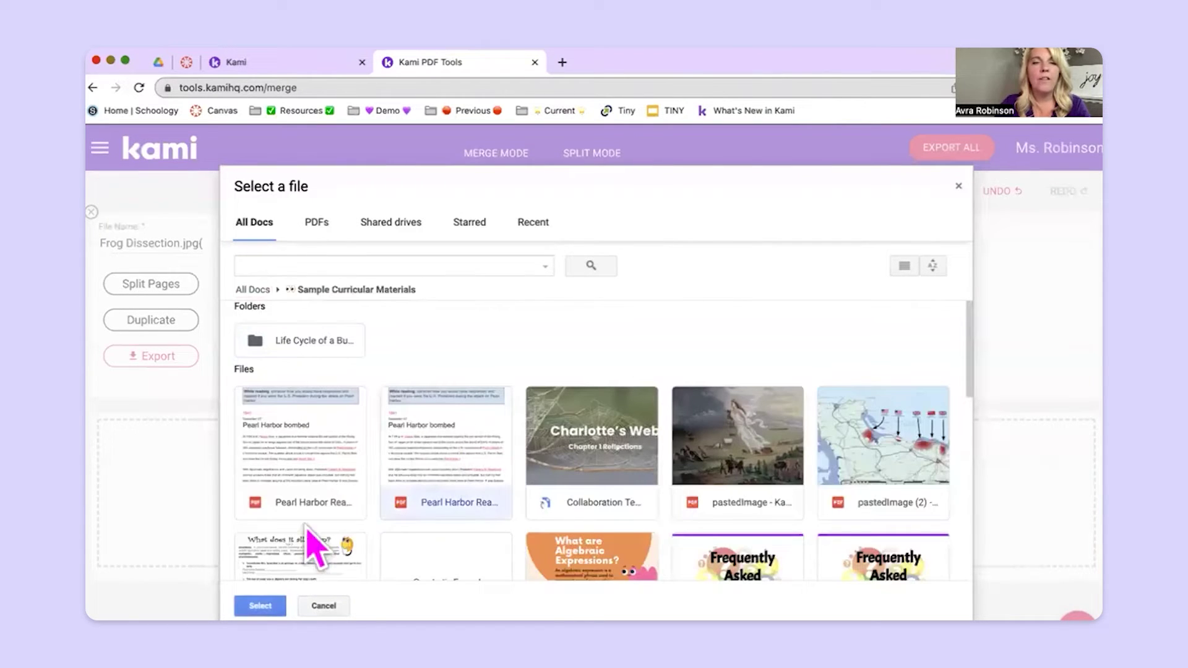
click(256, 608)
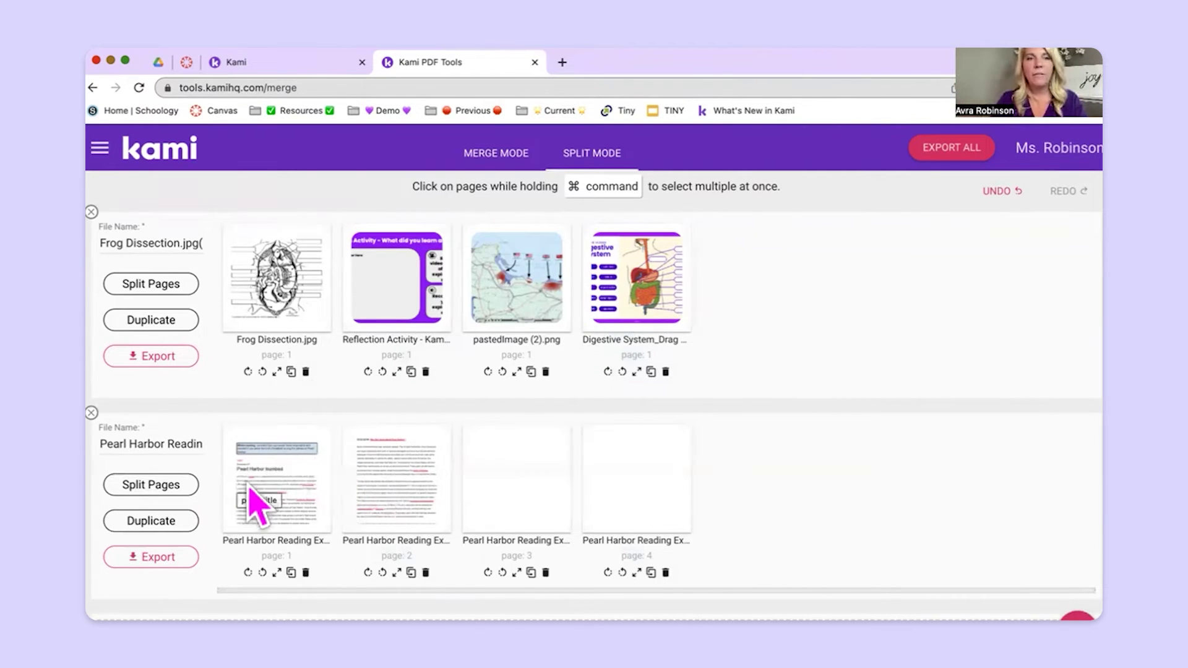
Place Pearl Harbor pages 1 and 2 at the front of the merged file and delete the Frog Dissection page.
click(281, 490)
drag(282, 490, 392, 281)
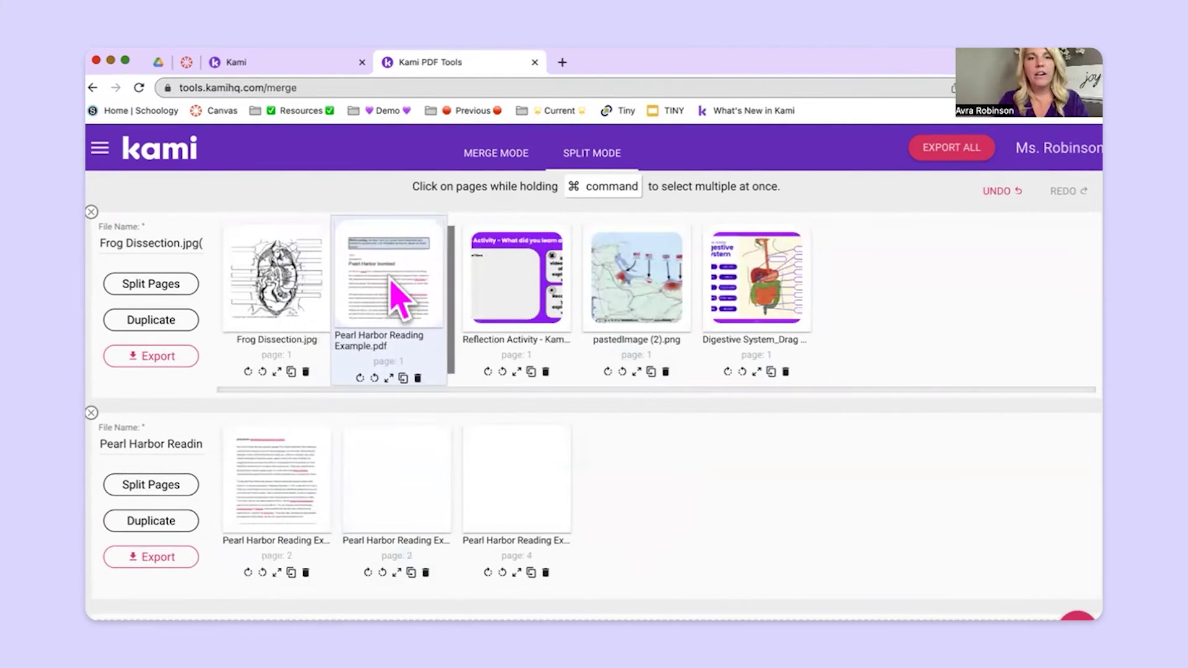
click(288, 486)
drag(288, 486, 519, 312)
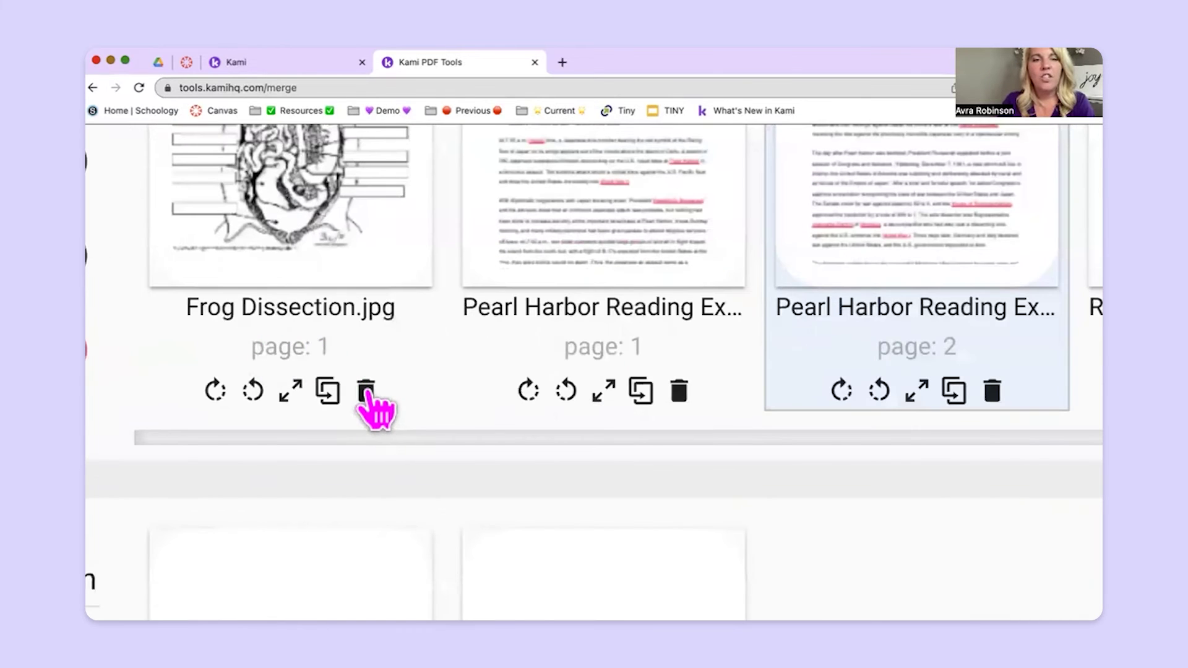
click(366, 391)
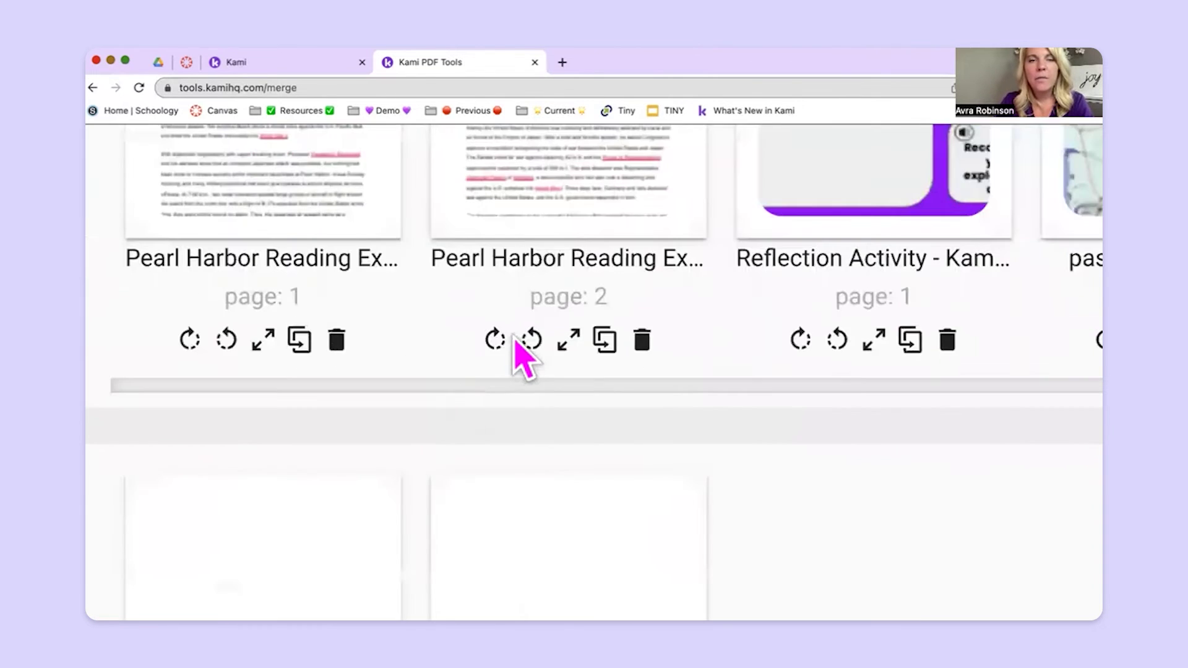
Rotate Pearl Harbor page 2 in quarter turns until its thumbnail stands upright.
click(496, 342)
click(497, 342)
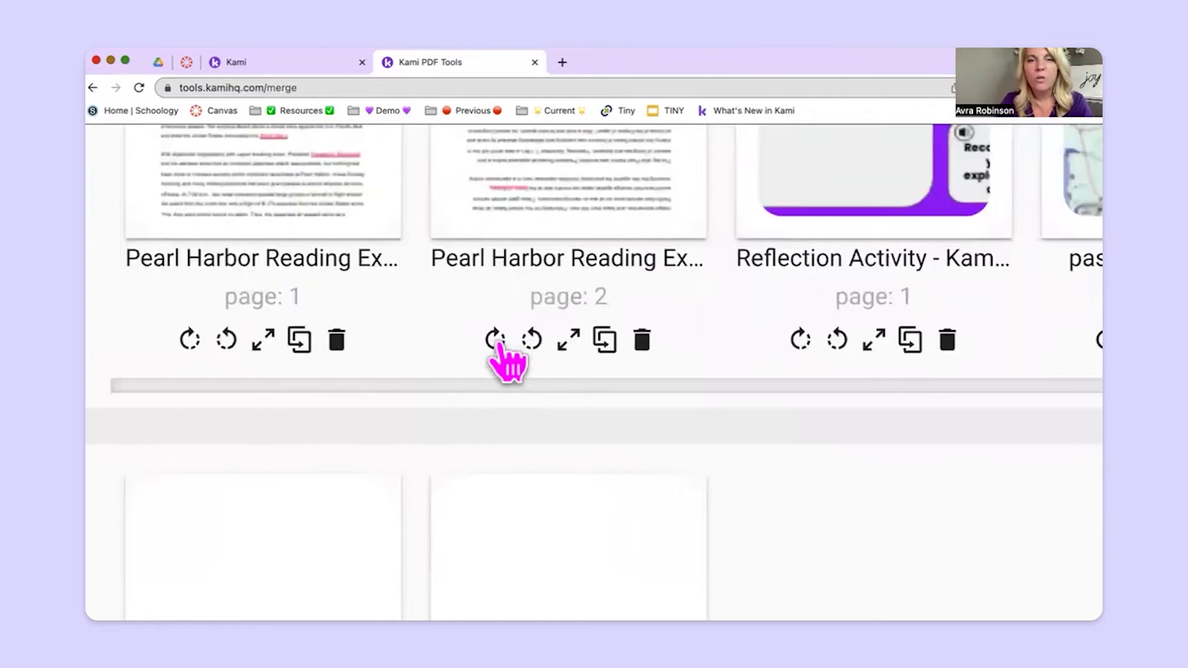
click(497, 341)
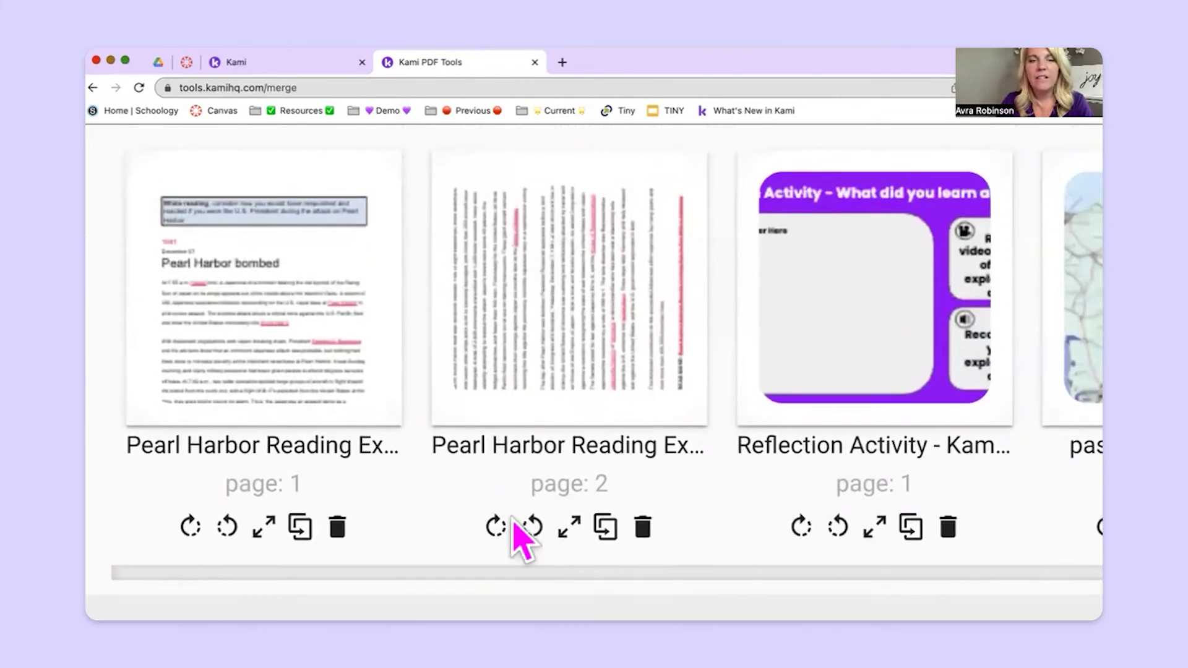
click(499, 524)
click(532, 527)
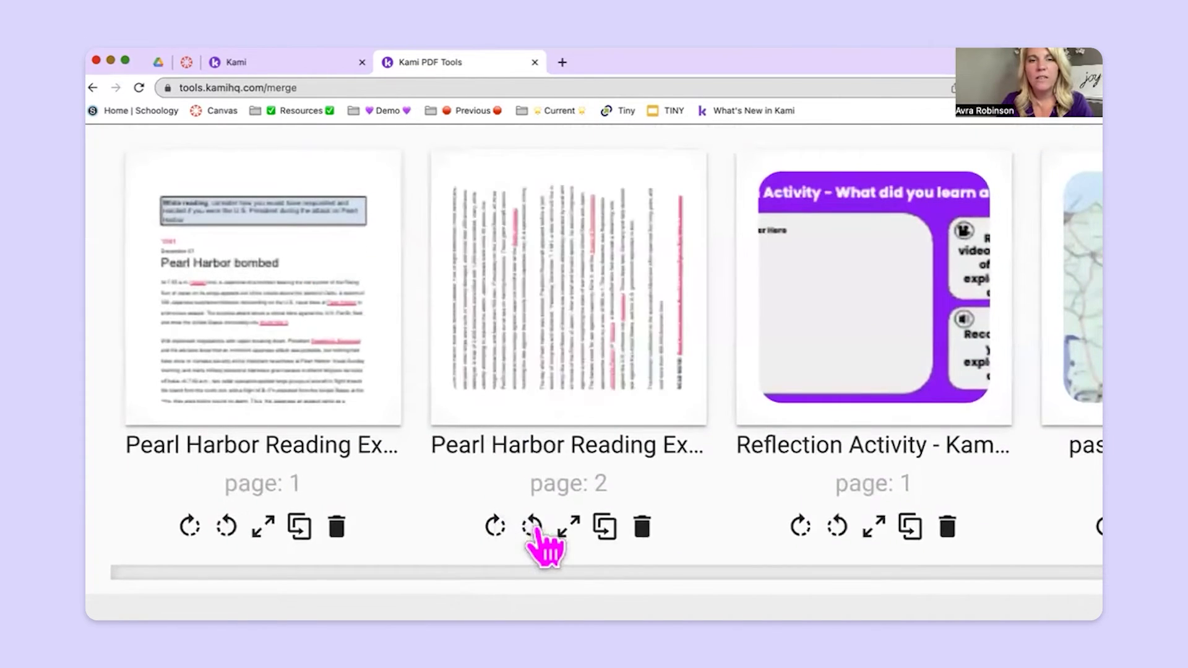
click(532, 527)
click(532, 527)
click(534, 528)
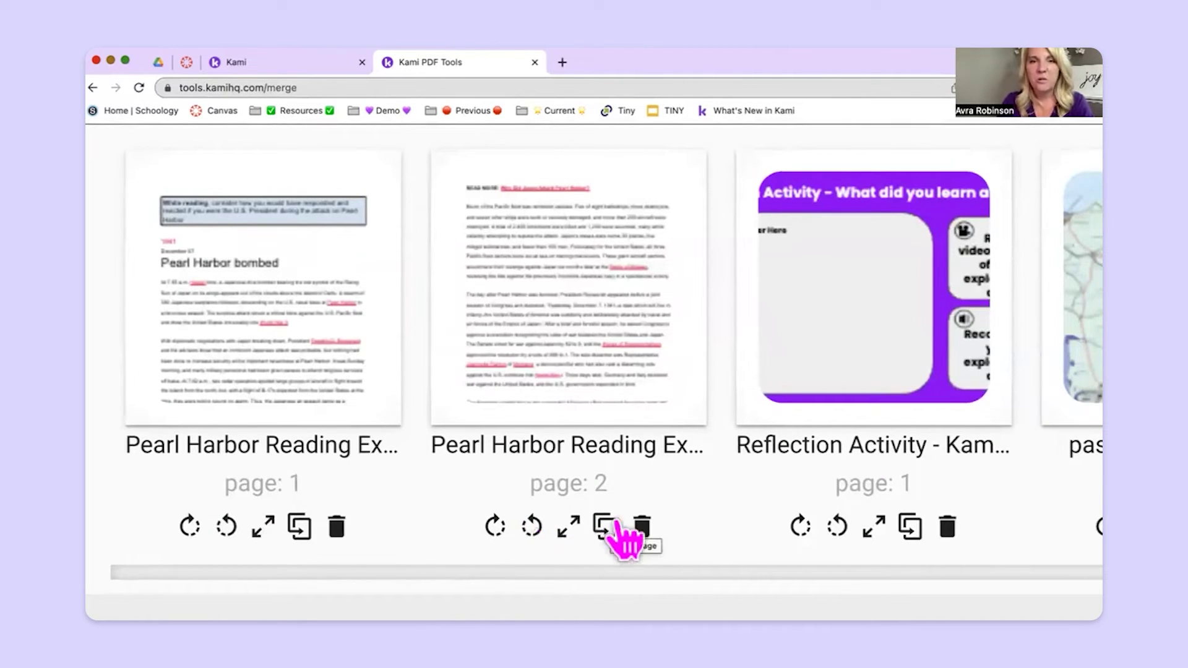
key(super+0)
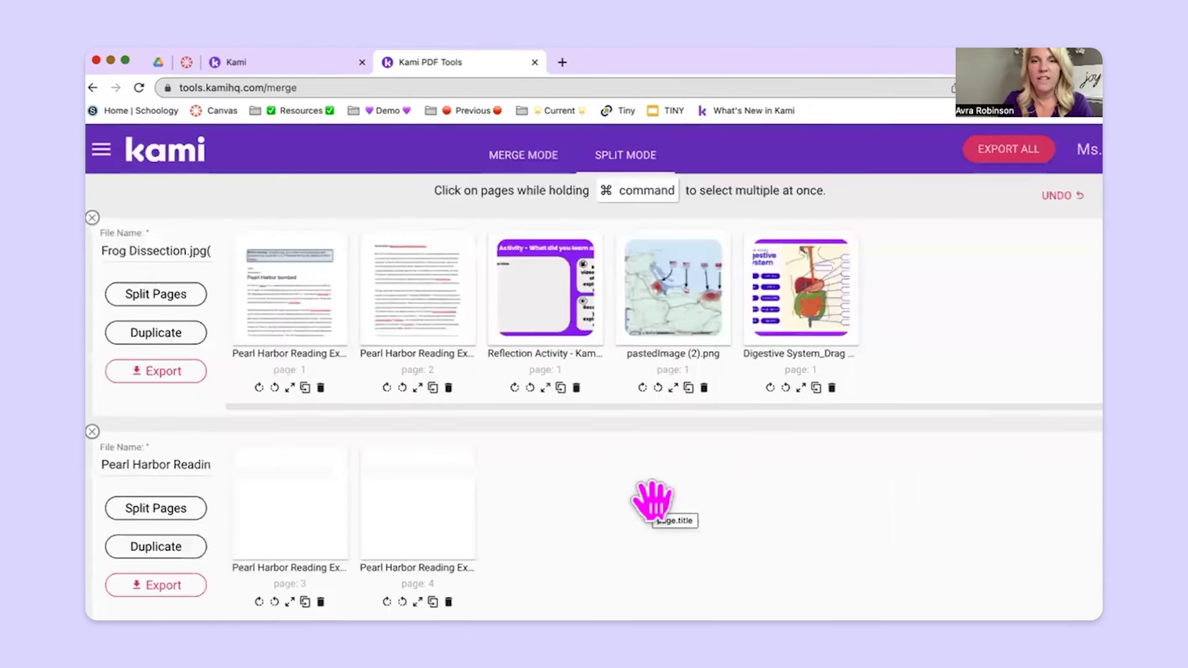
Preview the Reflection Activity page, then make two copies of it.
click(545, 387)
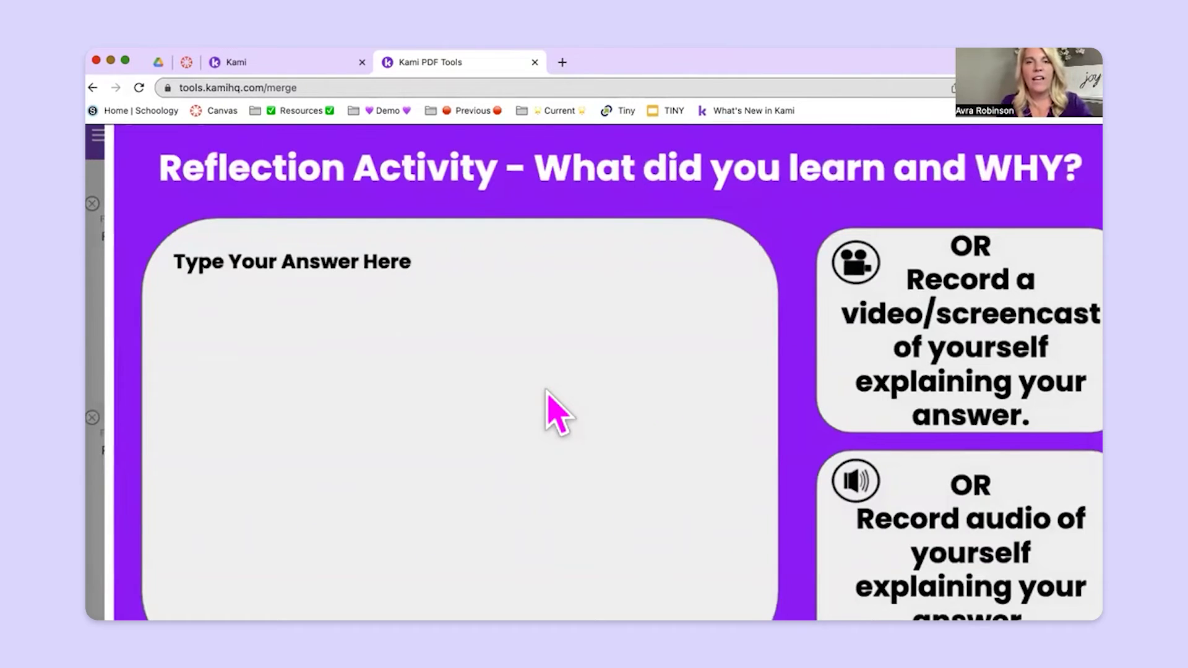
click(547, 391)
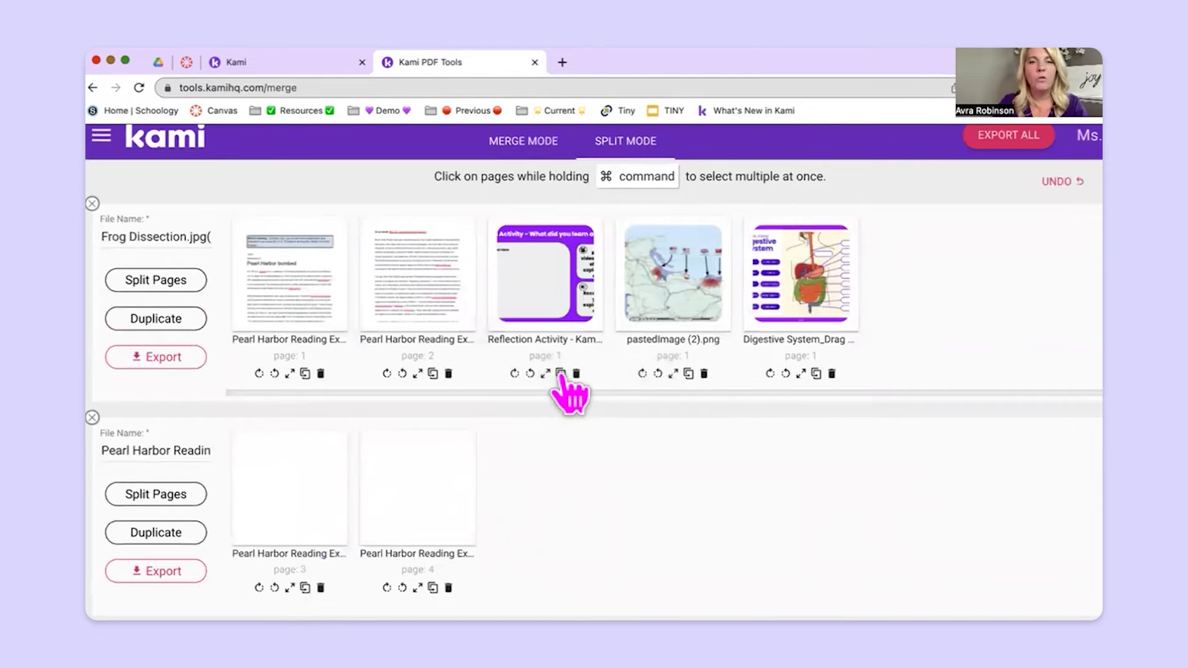
click(560, 373)
click(561, 374)
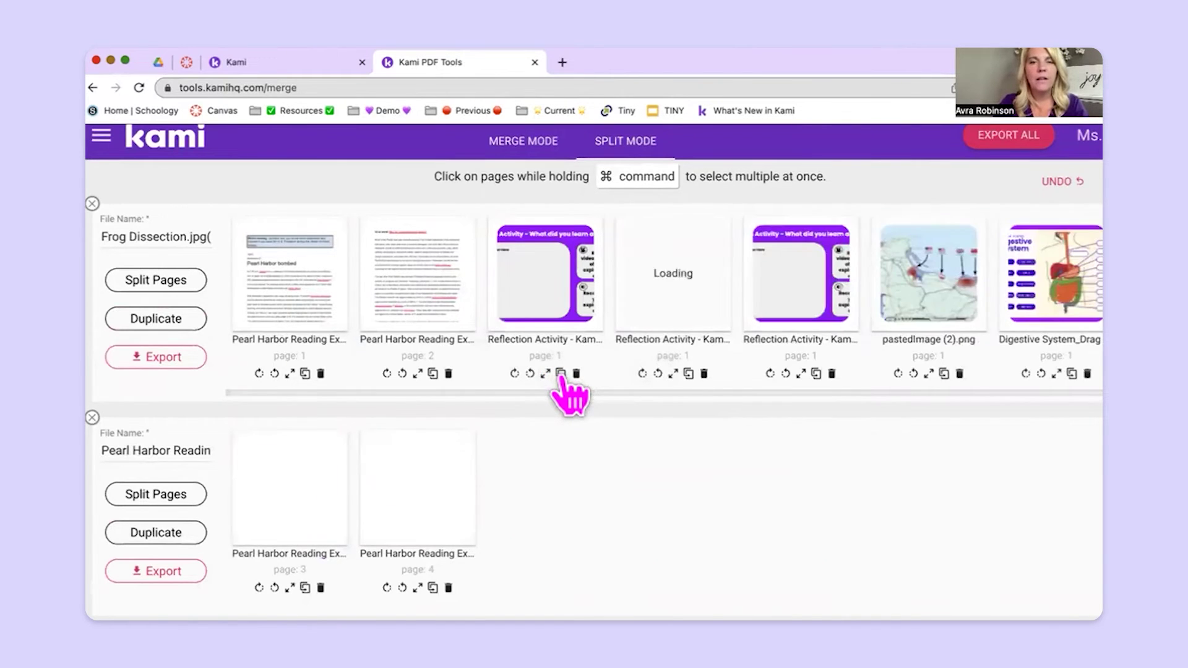
Place a Reflection Activity copy after each Pearl Harbor page and after the pastedImage map.
drag(553, 297, 427, 303)
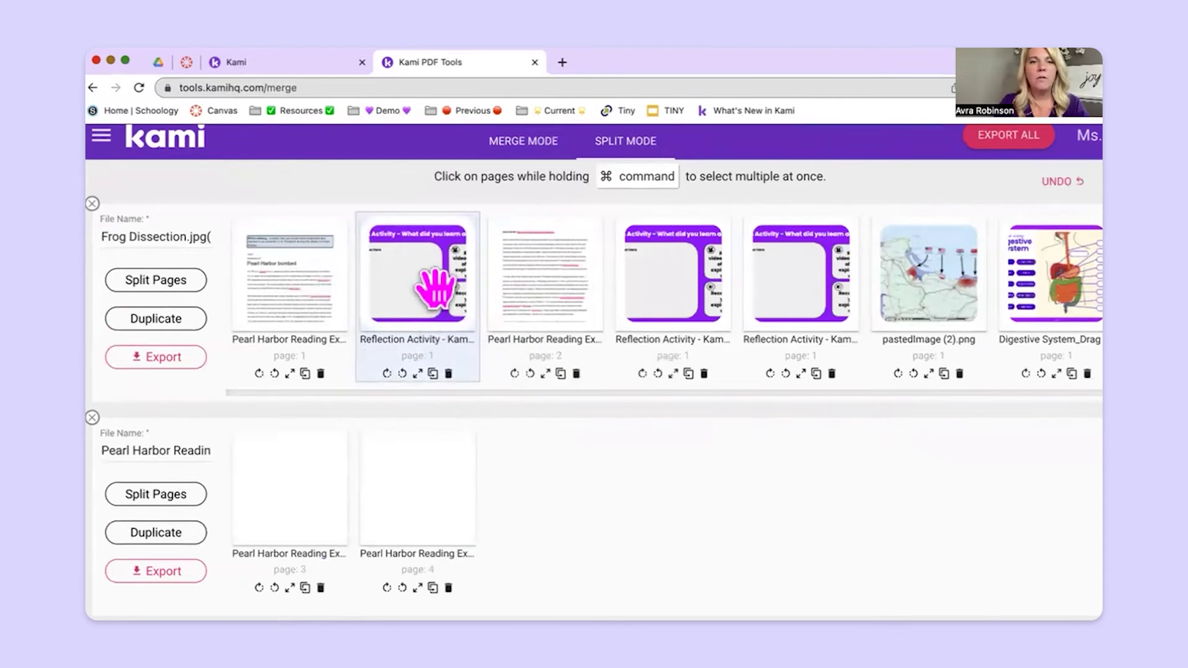
click(538, 288)
click(657, 281)
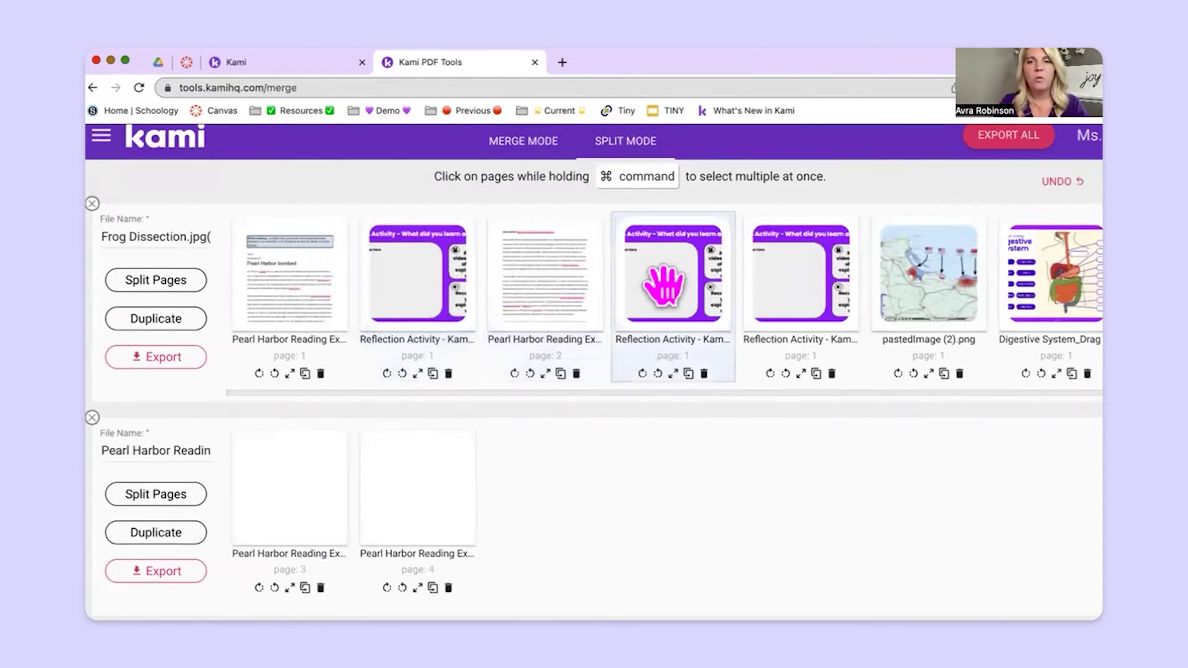
drag(929, 291, 805, 283)
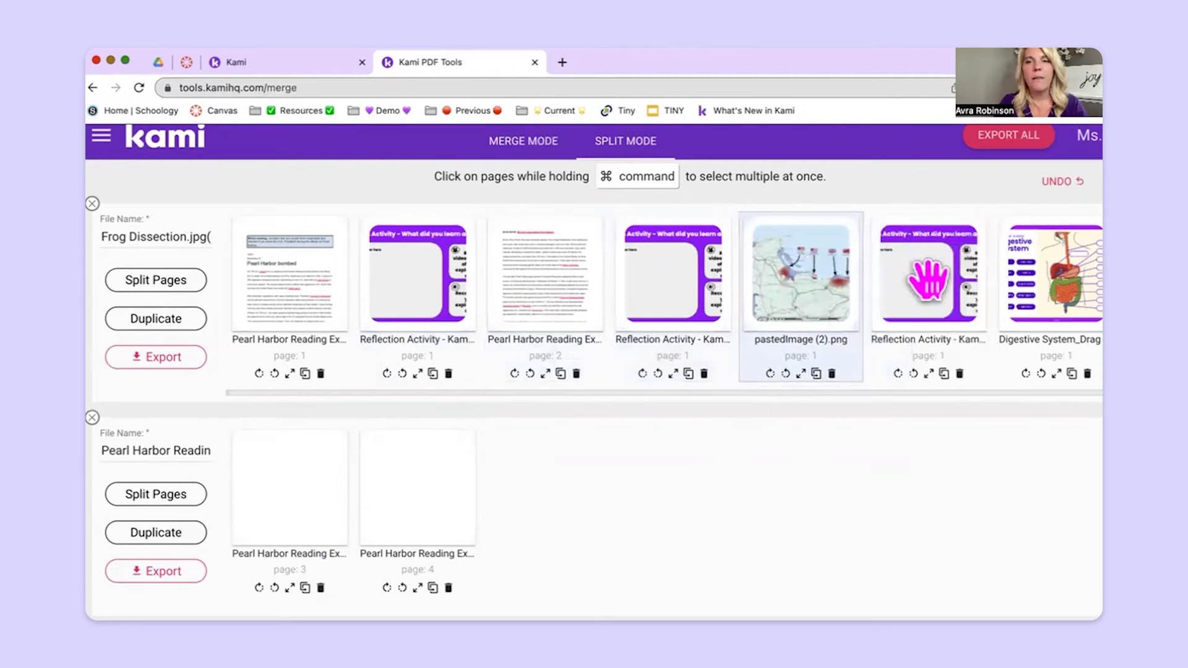
Check Pearl Harbor page 2, then delete the leftover Pearl Harbor pages 3–4 file.
click(544, 374)
click(410, 403)
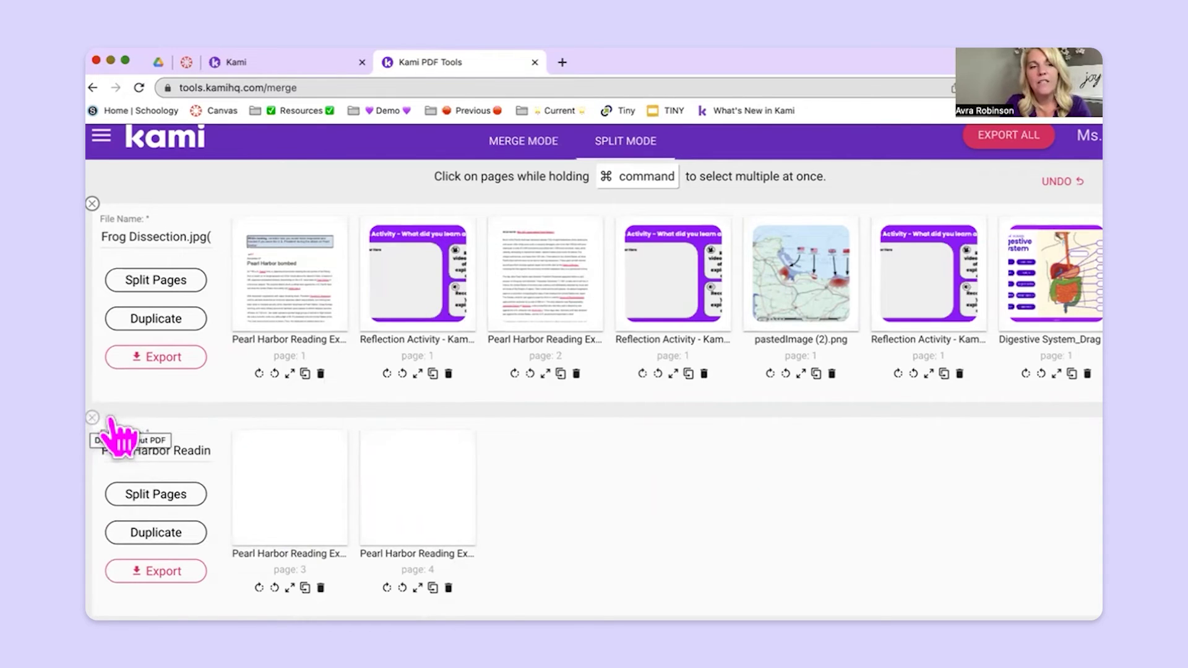
click(92, 418)
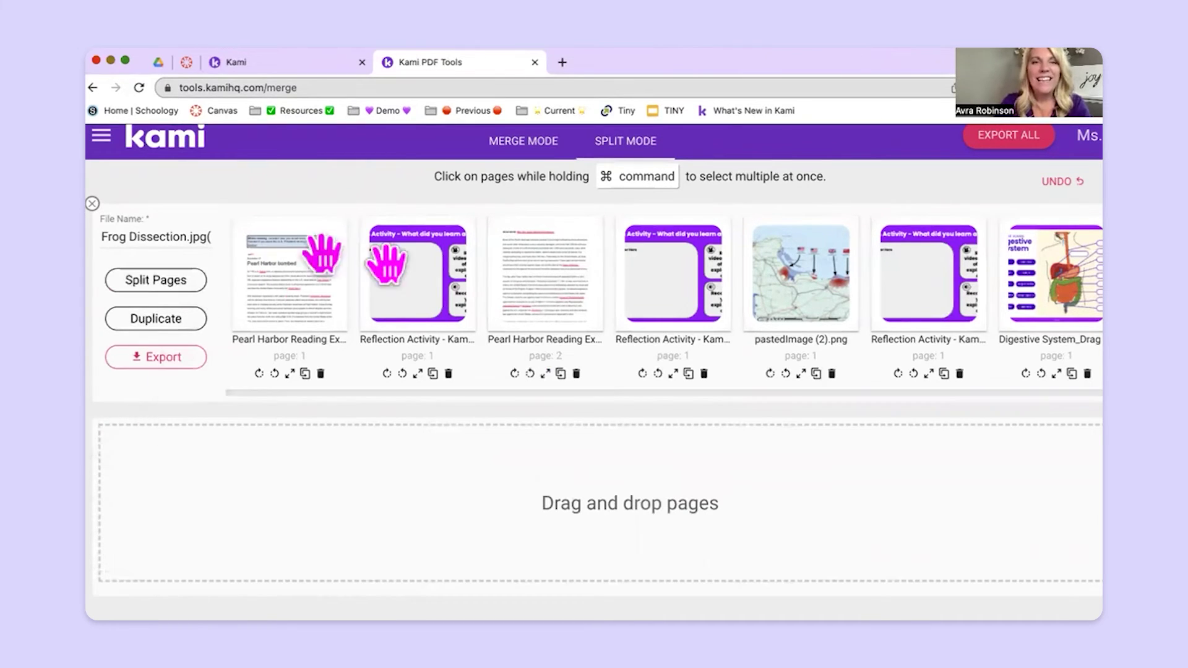
Clear the merged file's old name so it becomes Week 1 Packet, then duplicate the packet.
triple_click(159, 234)
key(BackSpace)
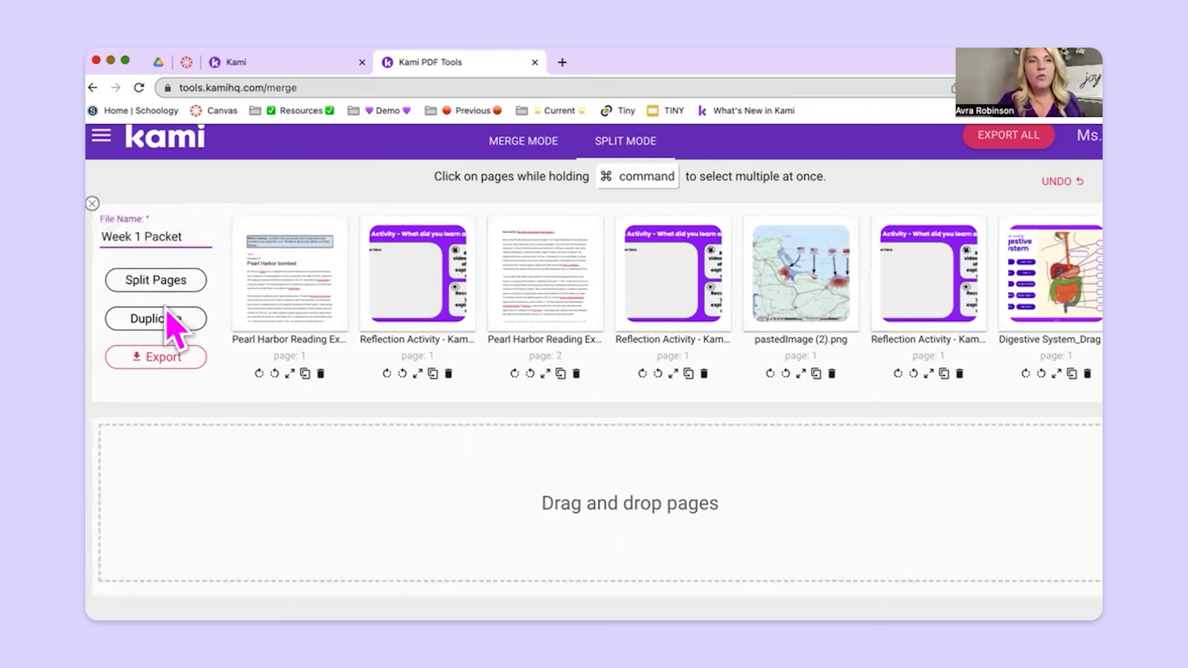
click(129, 317)
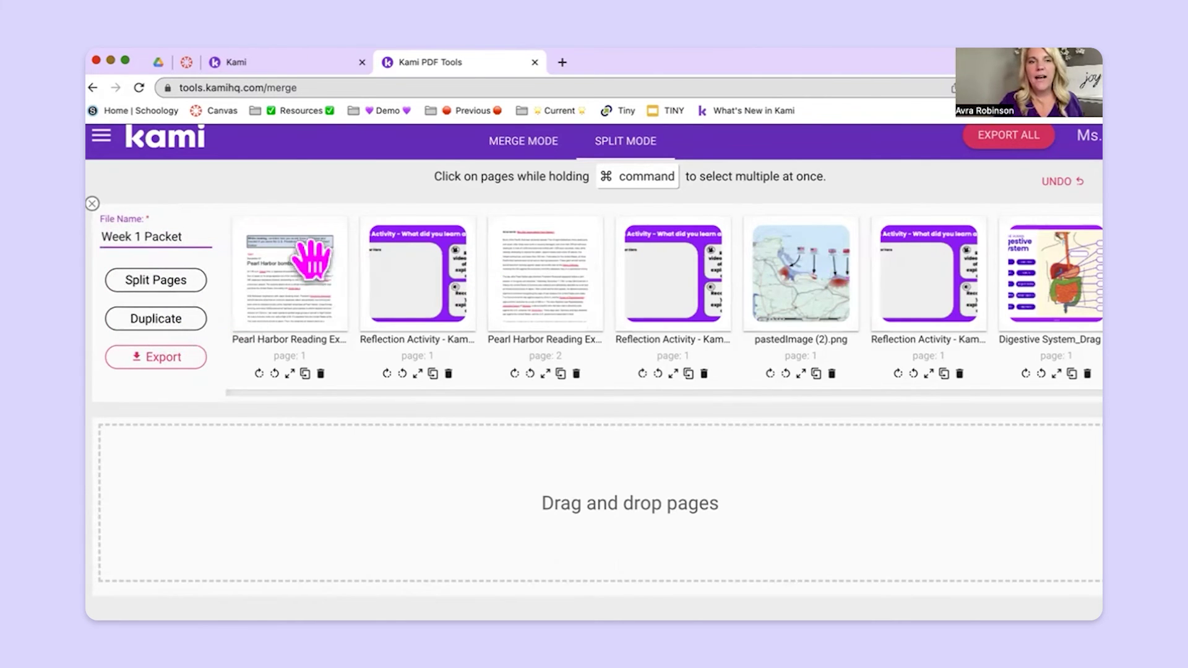
Copy Week 1 Packet and rename the copy 'Section 2 - Week 1 Packet'.
click(155, 321)
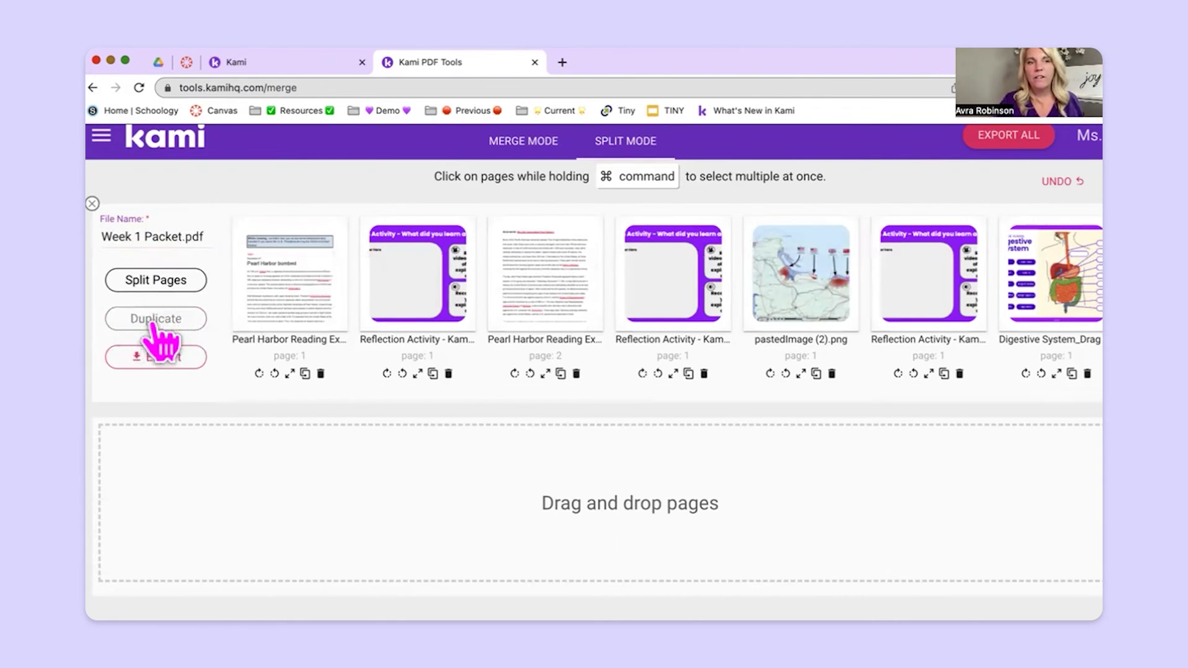
click(155, 448)
key(super+a)
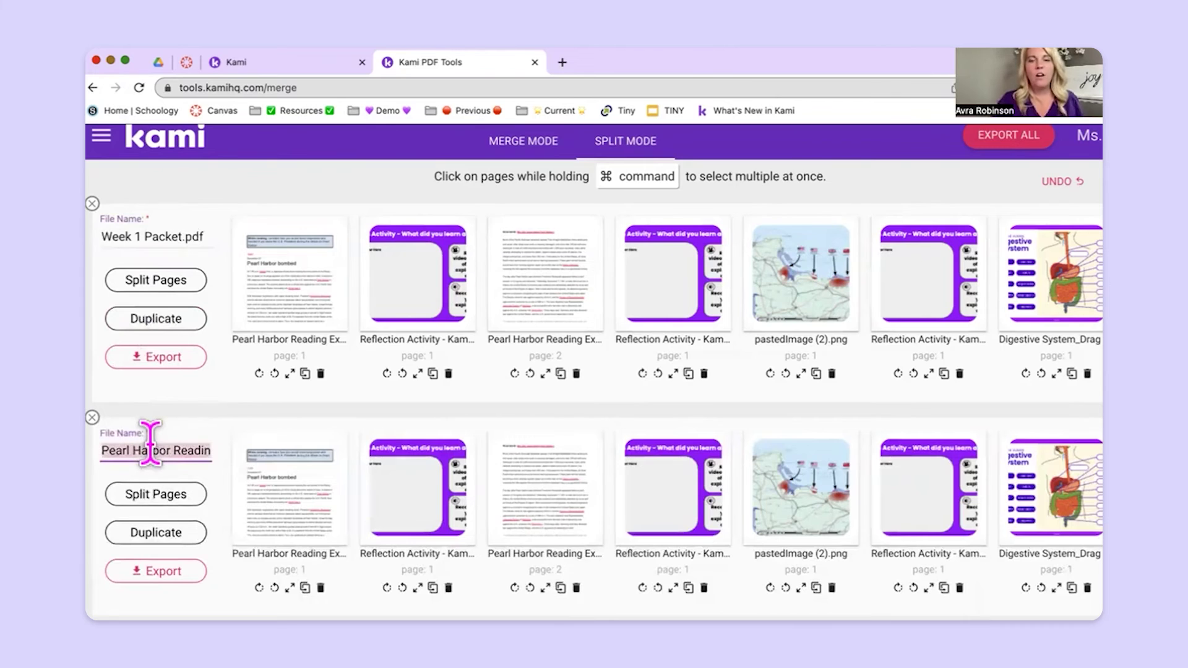
key(BackSpace)
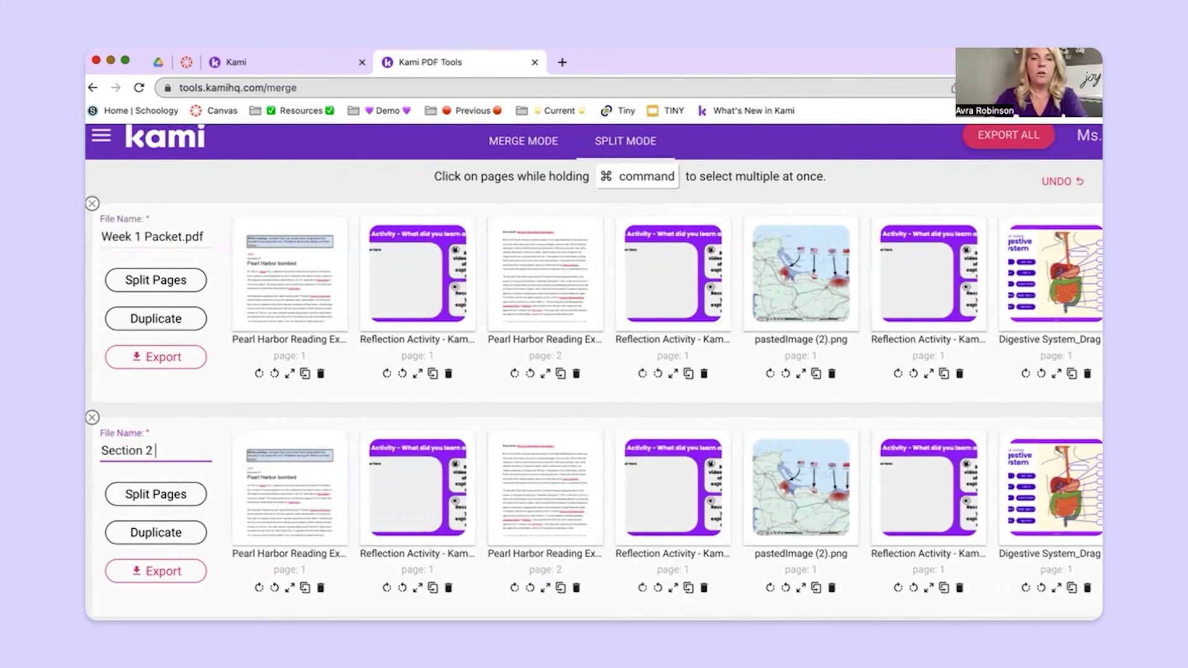
text(Section 2 - Week 1 Packet)
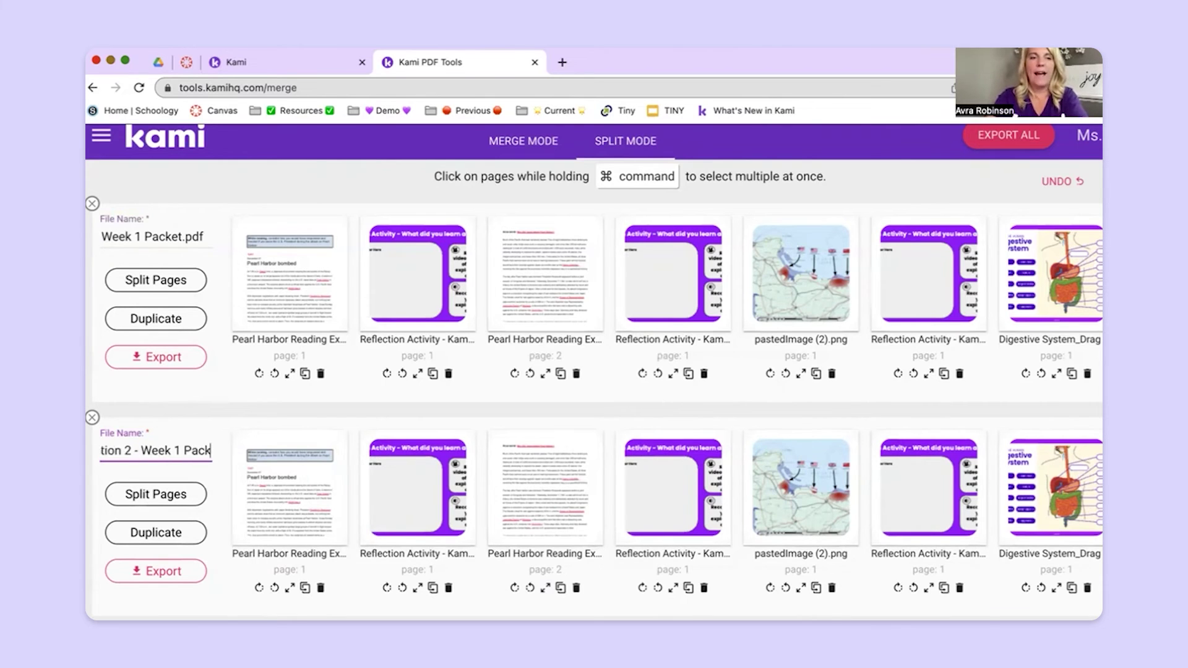
scroll(594, 372, down, 3)
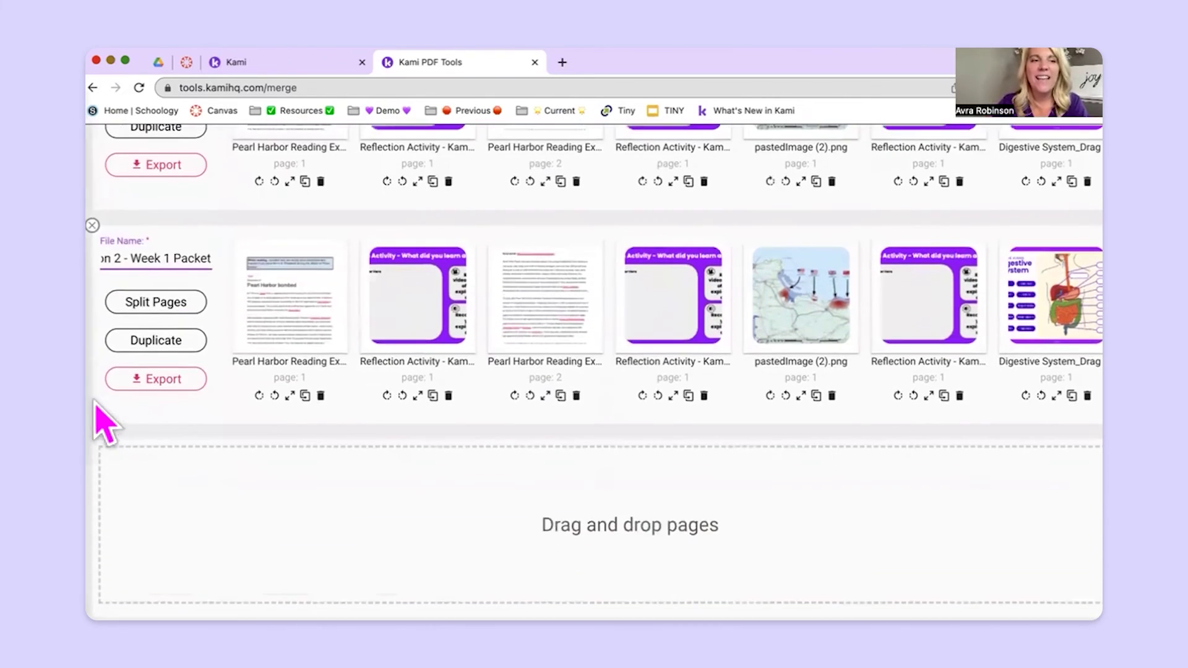
Make another copy of the packet and begin renaming it for Section 3.
click(181, 343)
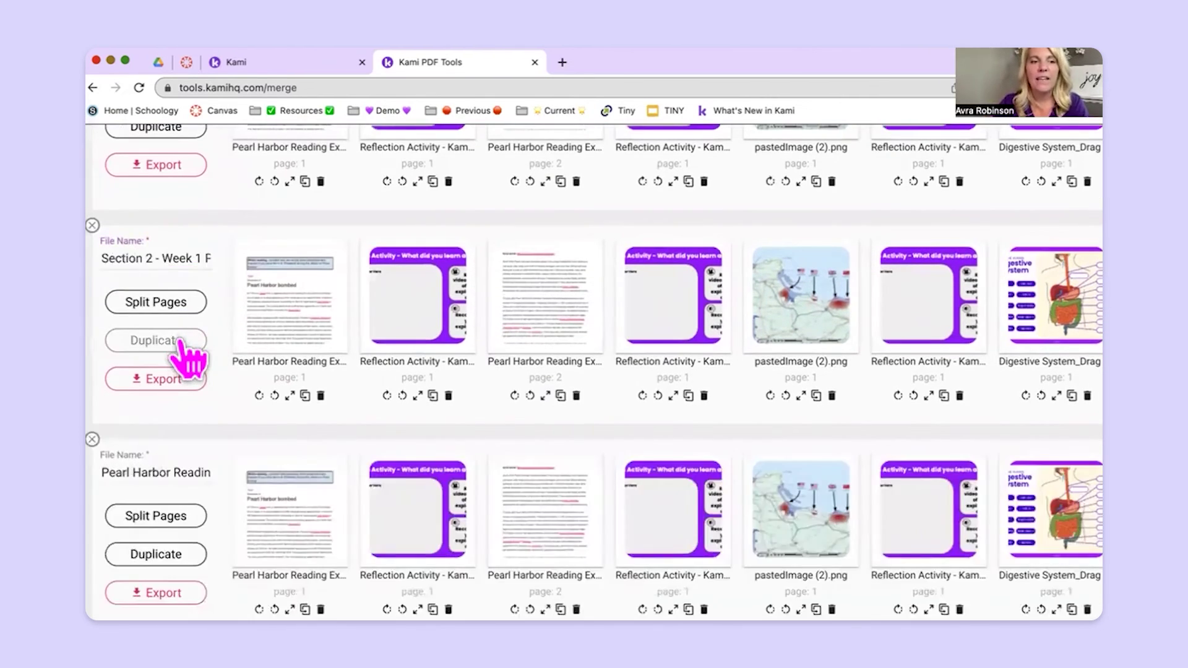
triple_click(157, 471)
text(W)
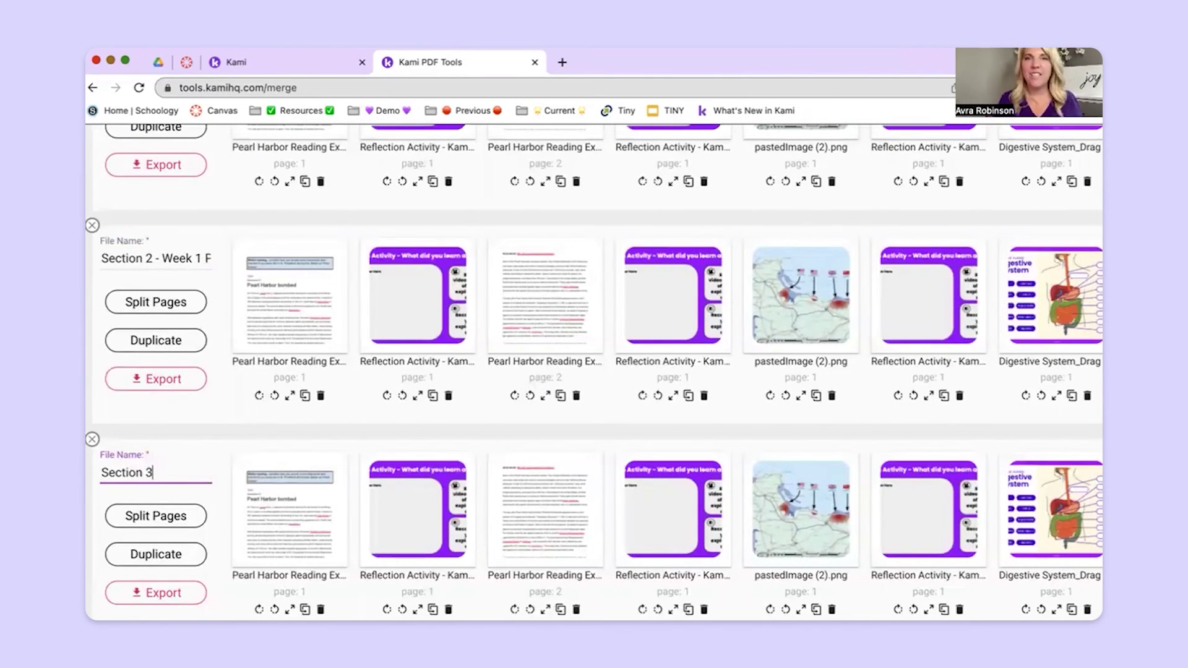
scroll(283, 368, up, 3)
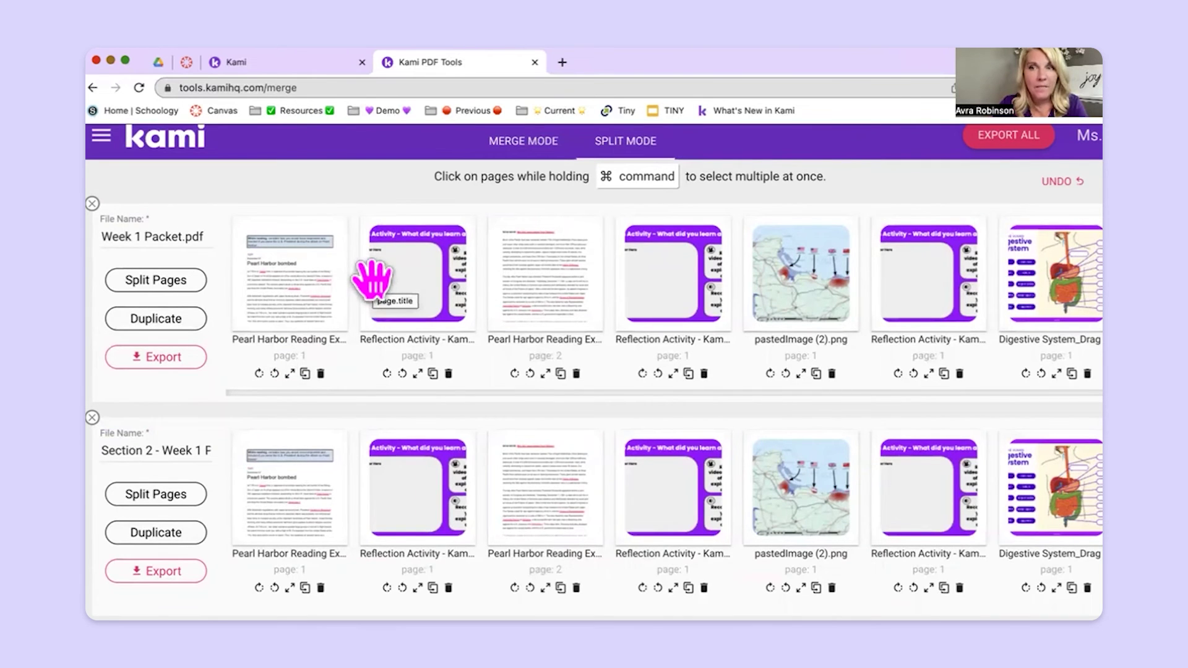
scroll(662, 257, up, 1)
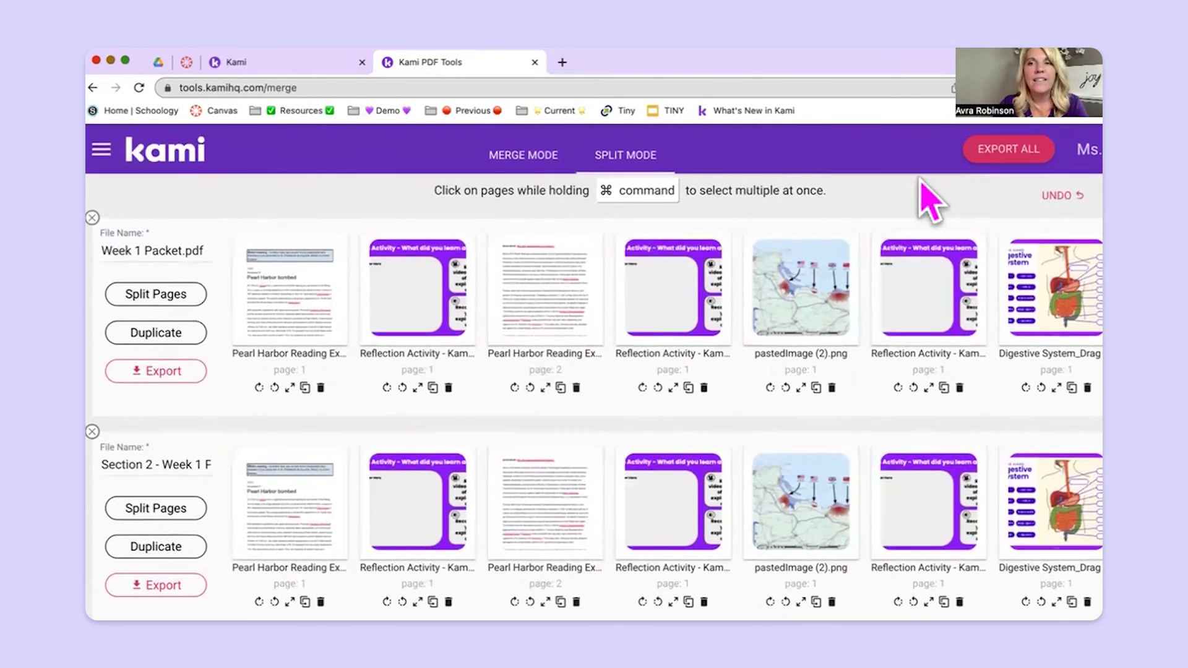
click(1032, 152)
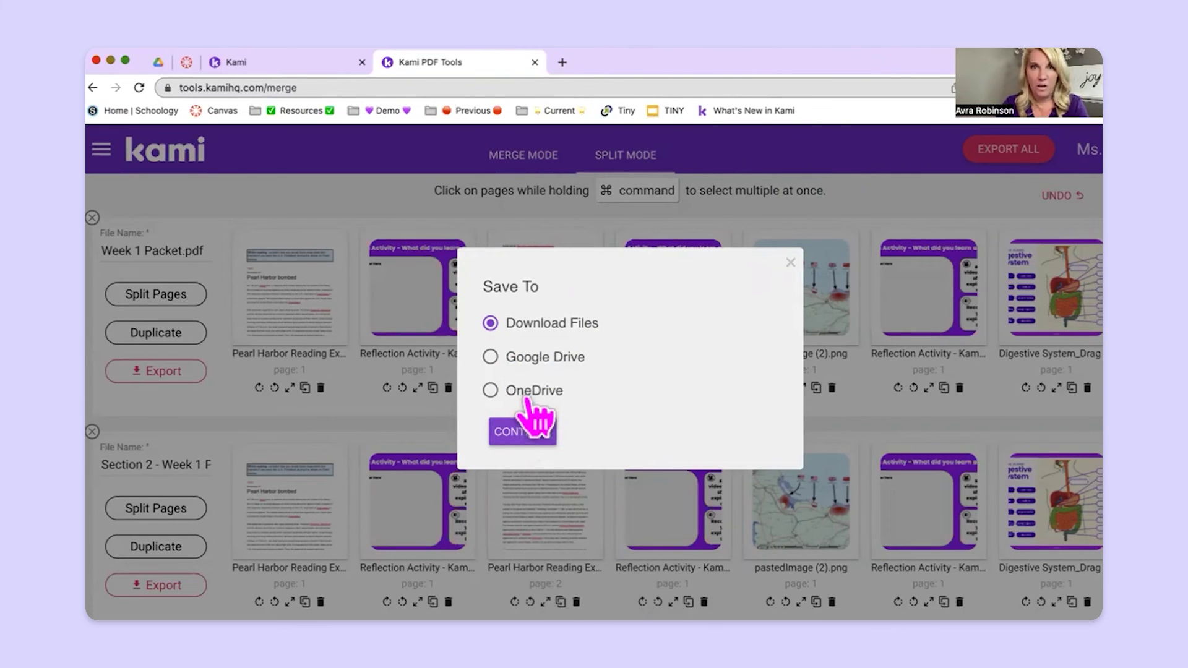
click(790, 263)
click(157, 371)
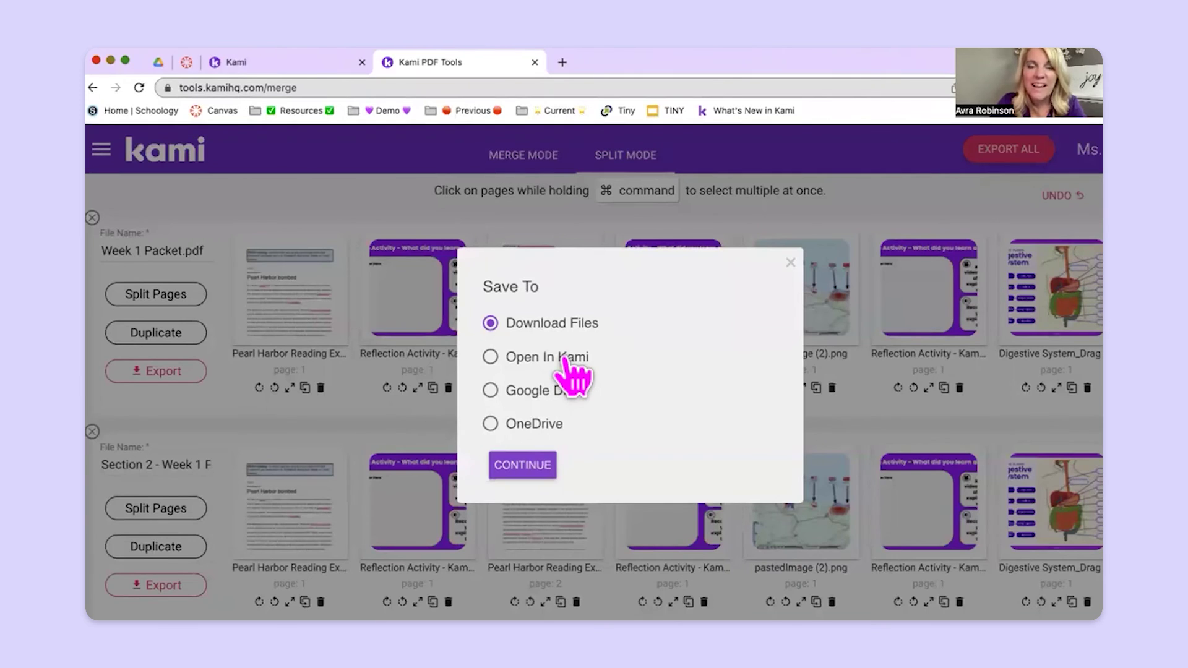
click(789, 263)
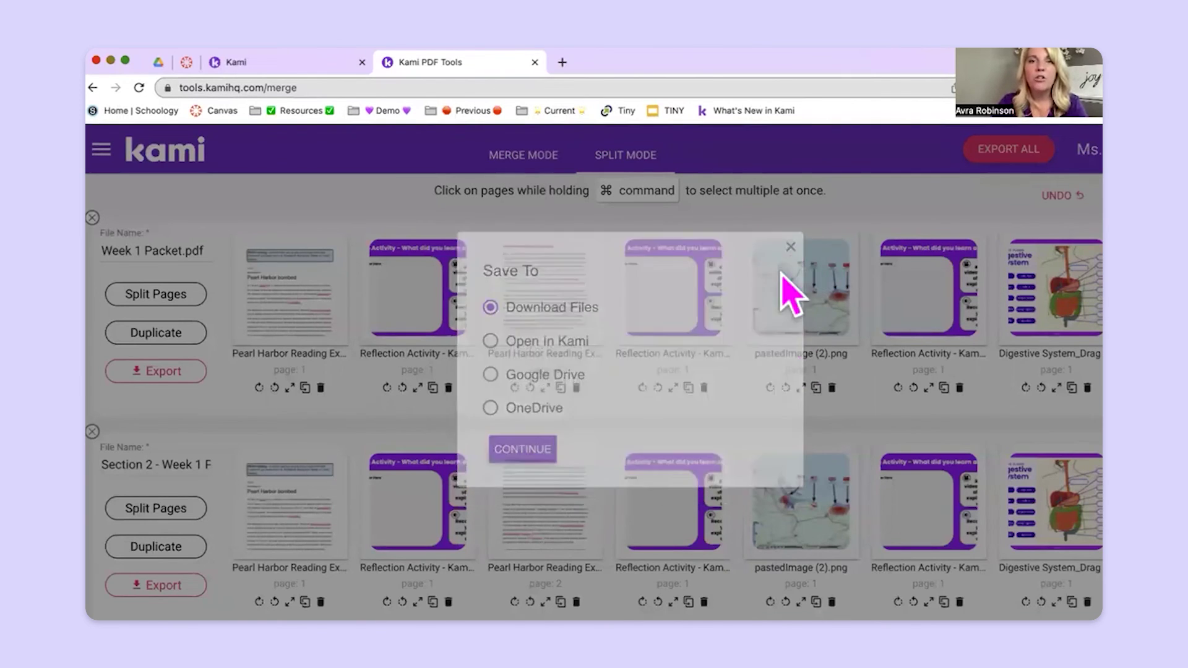